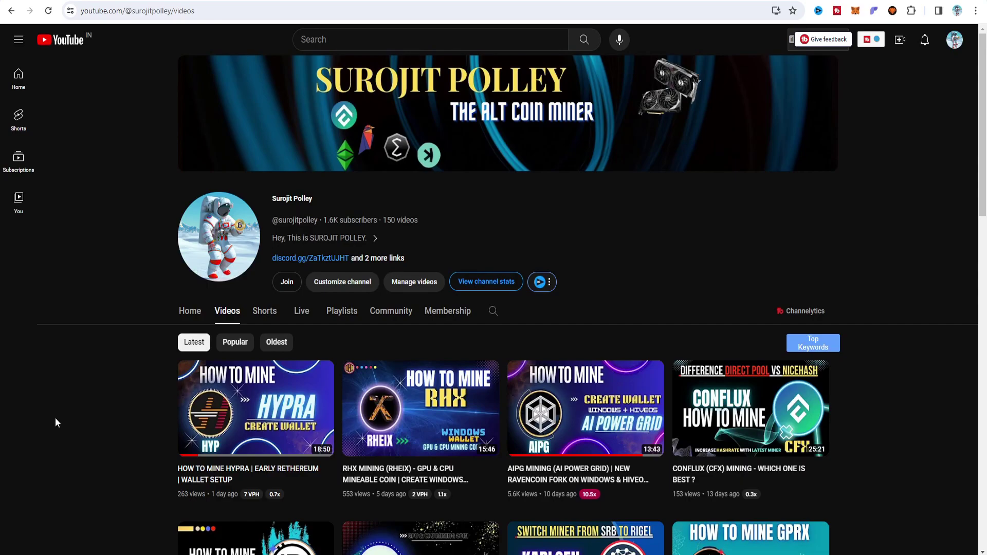
Browse the channel's latest coin mining videos
{"action": "scroll", "coordinate": [55, 423], "scroll_direction": "down", "scroll_amount": 1}
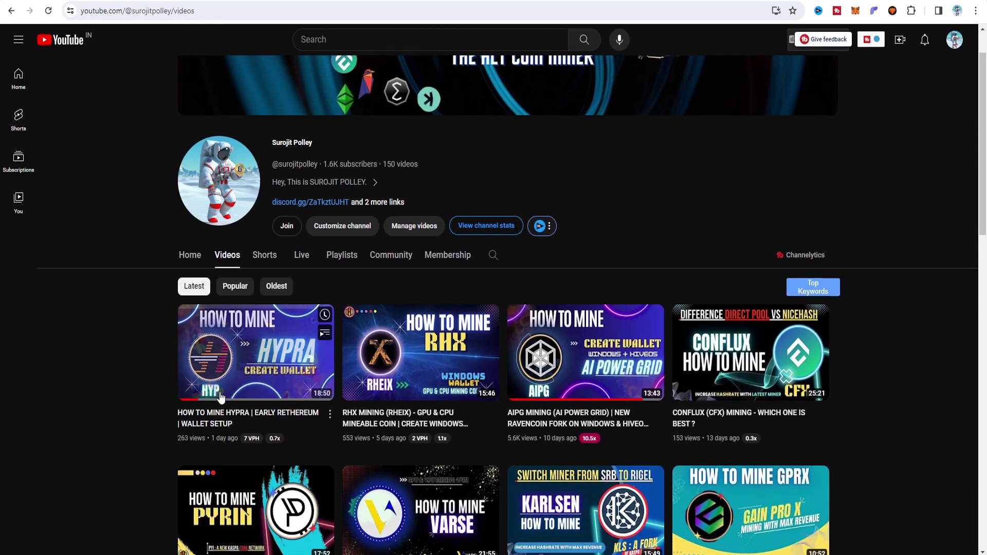
{"action": "scroll", "coordinate": [59, 410], "scroll_direction": "down", "scroll_amount": 1}
{"action": "scroll", "coordinate": [58, 405], "scroll_direction": "down", "scroll_amount": 3}
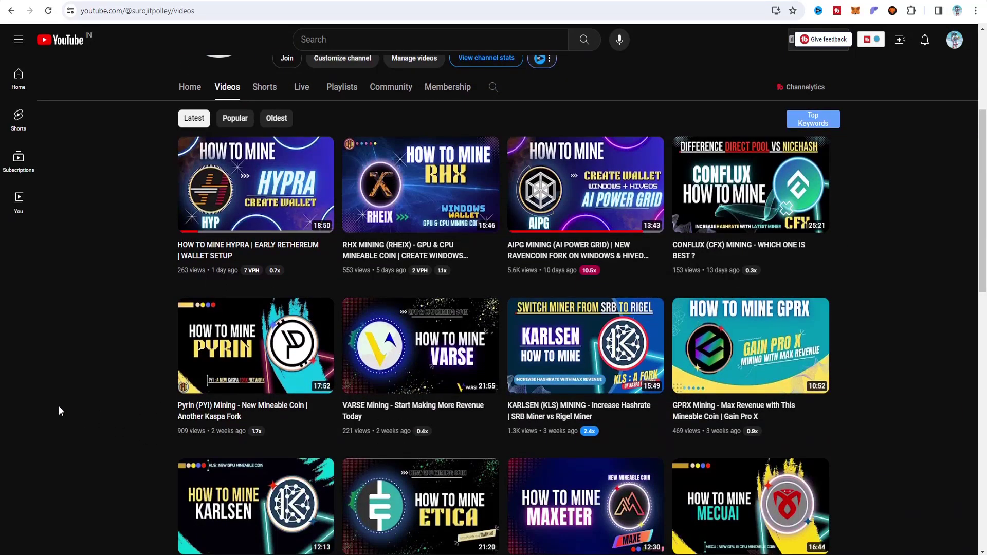
{"action": "scroll", "coordinate": [128, 425], "scroll_direction": "down", "scroll_amount": 2}
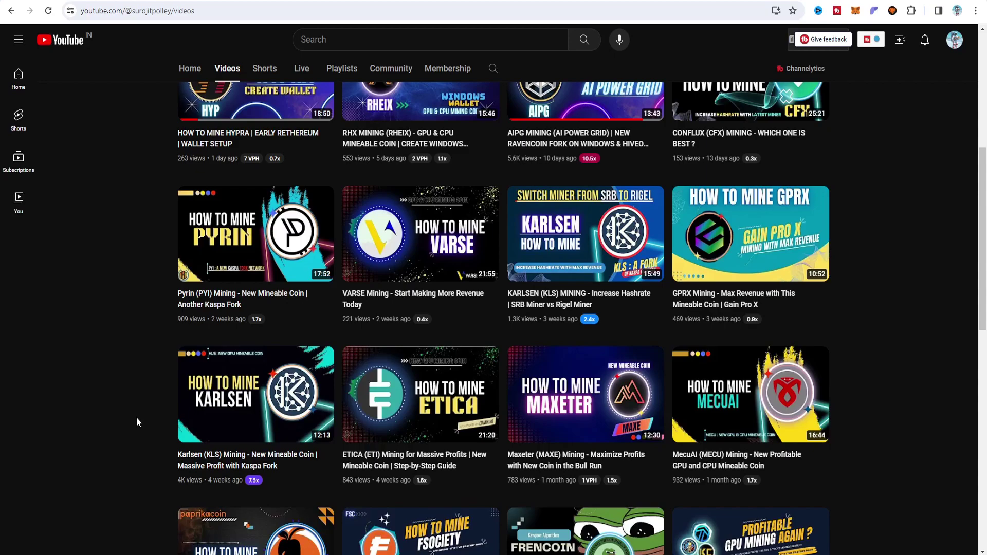
{"action": "scroll", "coordinate": [137, 414], "scroll_direction": "up", "scroll_amount": 5}
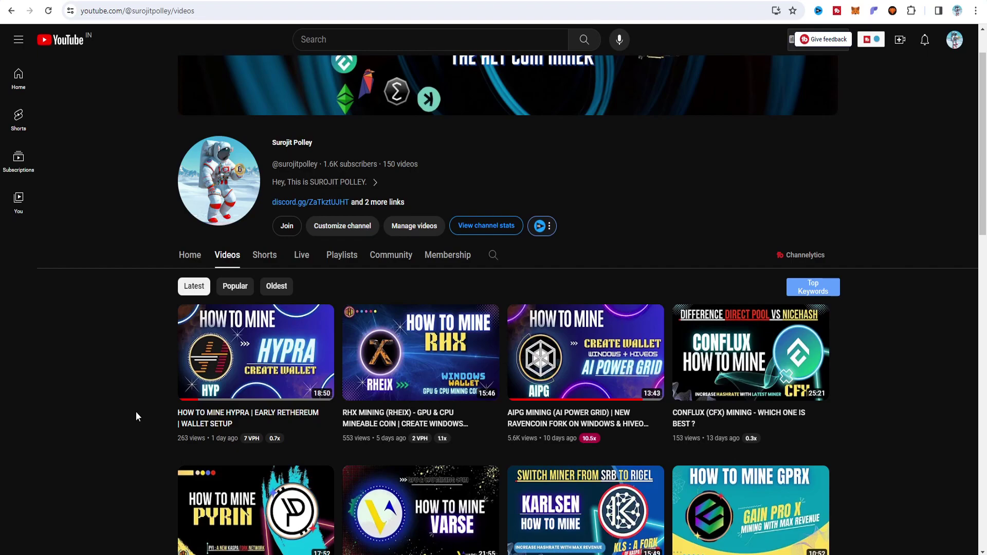
{"action": "scroll", "coordinate": [136, 414], "scroll_direction": "down", "scroll_amount": 2}
{"action": "scroll", "coordinate": [136, 414], "scroll_direction": "up", "scroll_amount": 3}
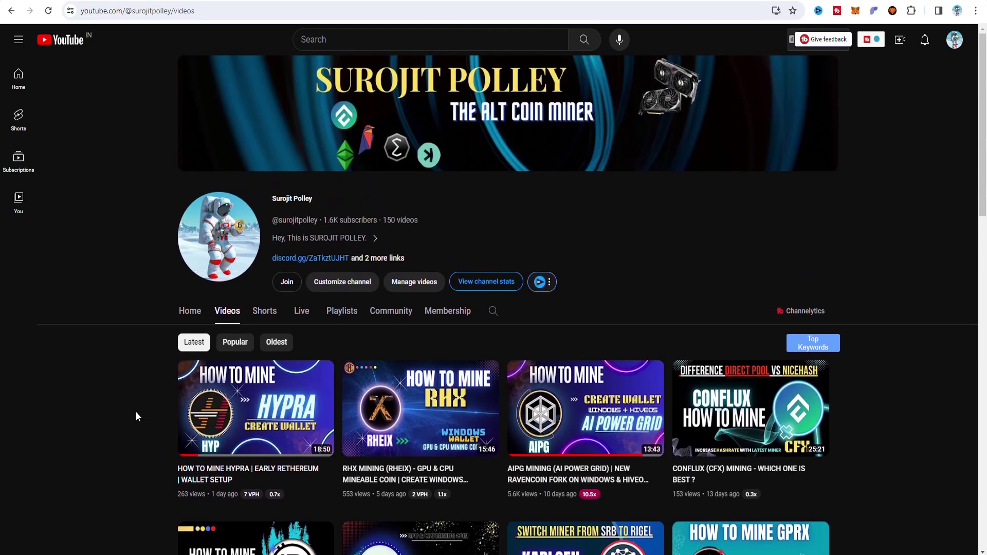
{"action": "scroll", "coordinate": [129, 414], "scroll_direction": "down", "scroll_amount": 1}
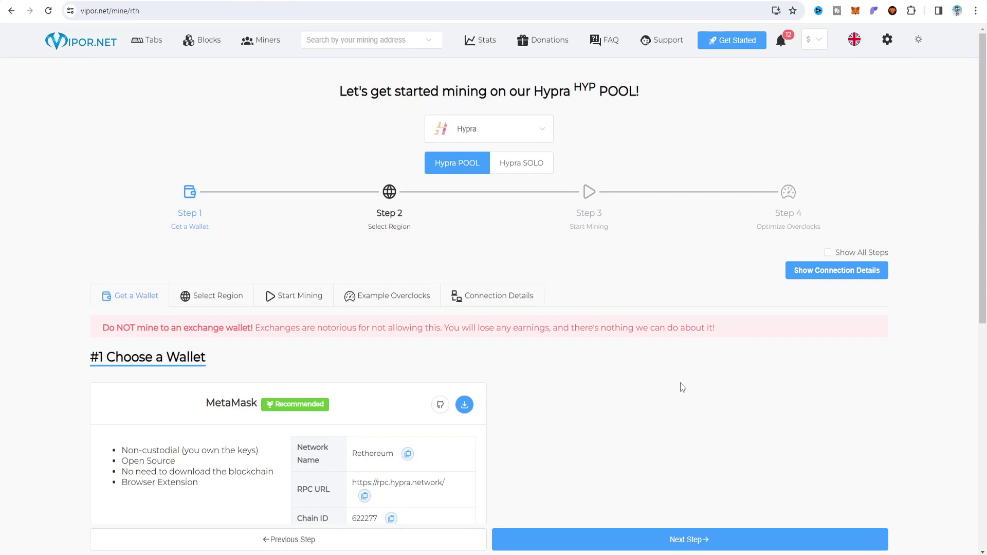
Review the MetaMask network details for Hypra on vipor.net and switch to the hashrate.no RTX 3060 page
{"action": "scroll", "coordinate": [682, 387], "scroll_direction": "down", "scroll_amount": 4}
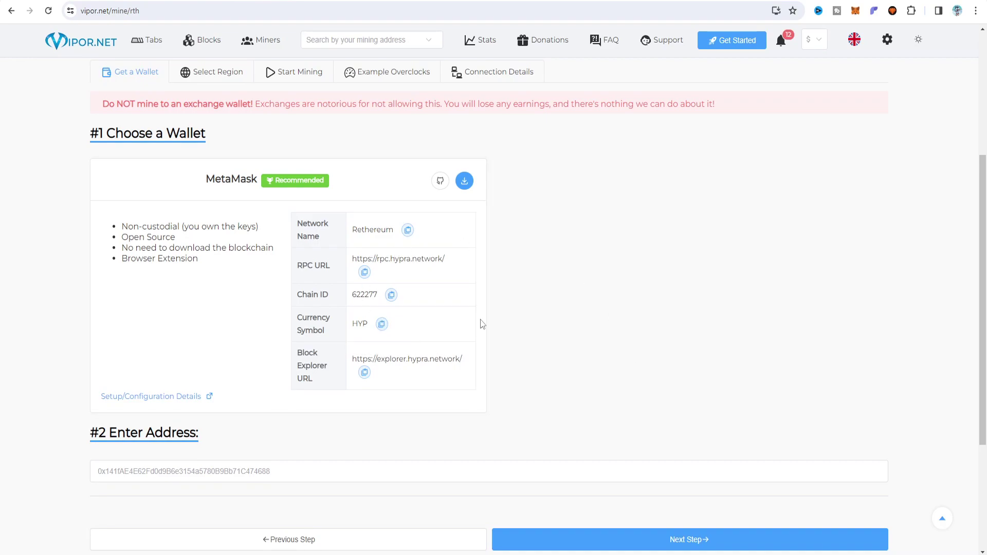
{"action": "scroll", "coordinate": [520, 306], "scroll_direction": "up", "scroll_amount": 4}
{"action": "key", "text": "ctrl+Tab"}
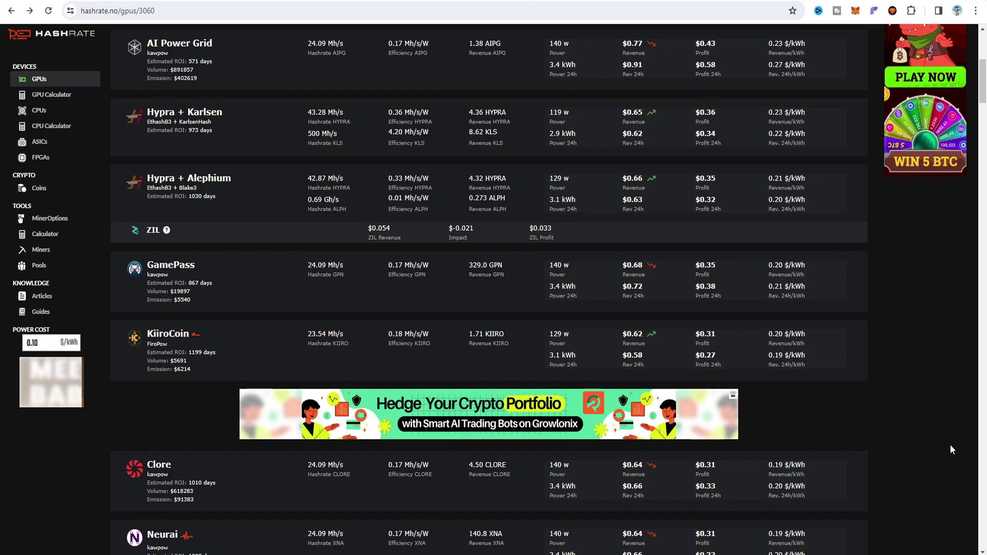
Look through the lolMiner and Rigel releases, the Hypra and Karlsen pool pages, the Karlsen website and the HiveOS worker
{"action": "left_click", "coordinate": [615, 1]}
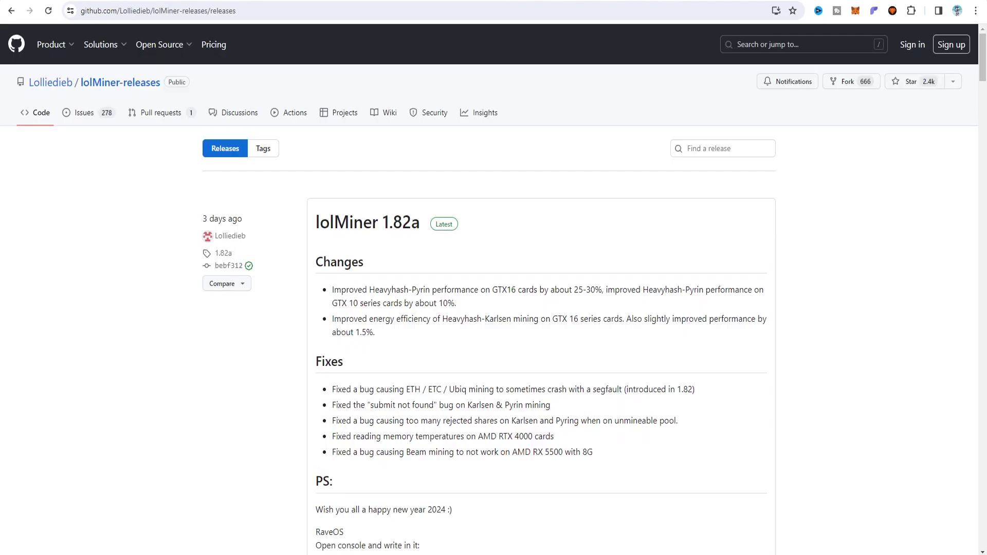
{"action": "key", "text": "ctrl+Tab"}
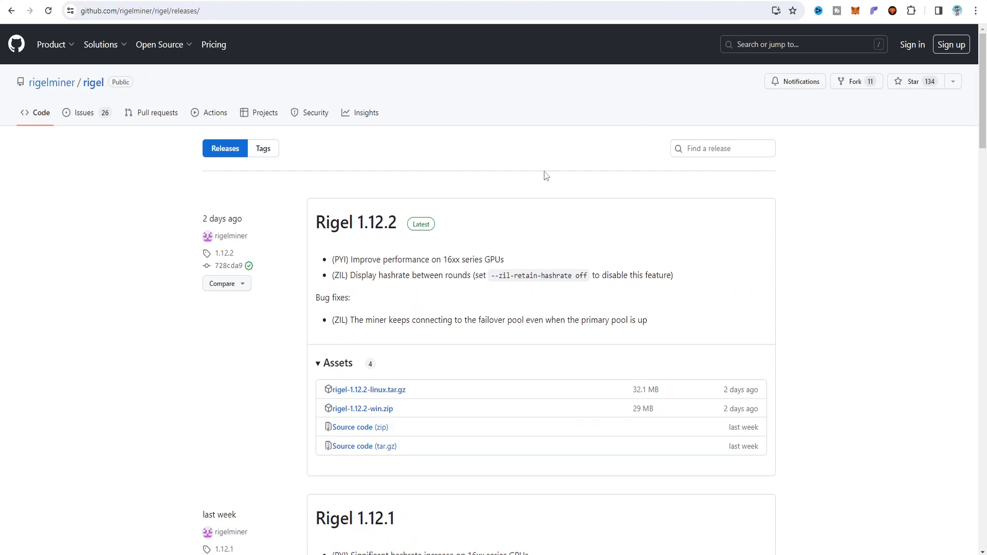
{"action": "key", "text": "ctrl+Tab"}
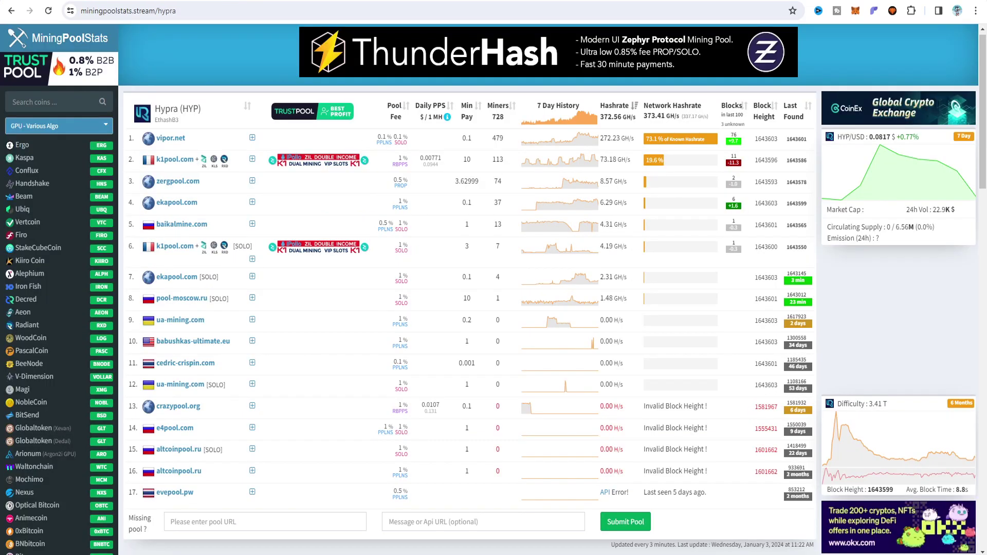
{"action": "key", "text": "ctrl+Tab"}
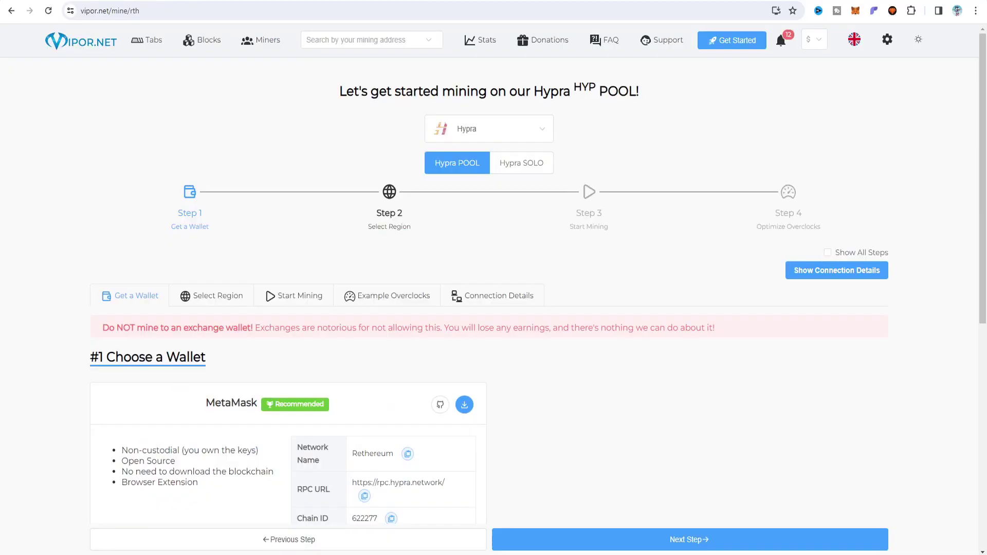
{"action": "key", "text": "ctrl+Tab"}
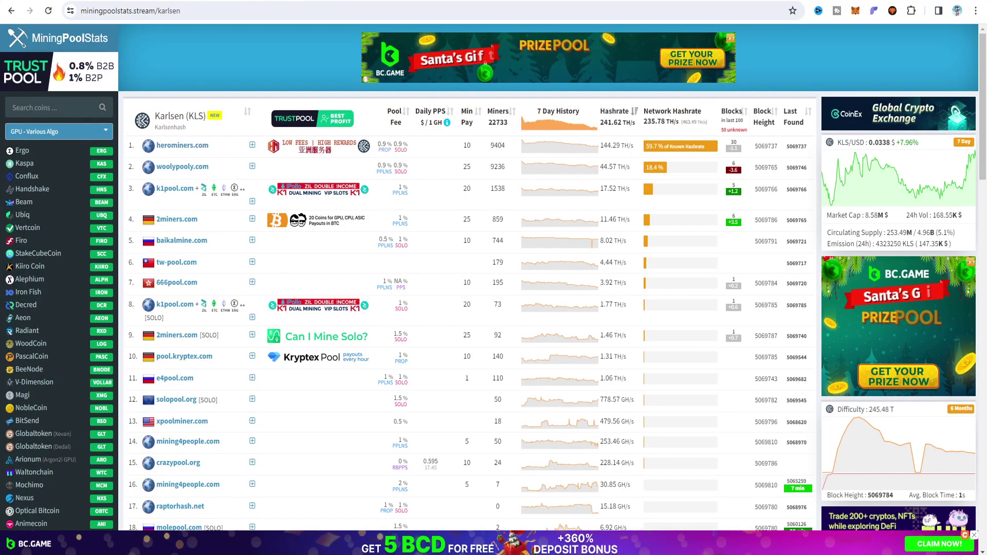
{"action": "key", "text": "ctrl+Tab"}
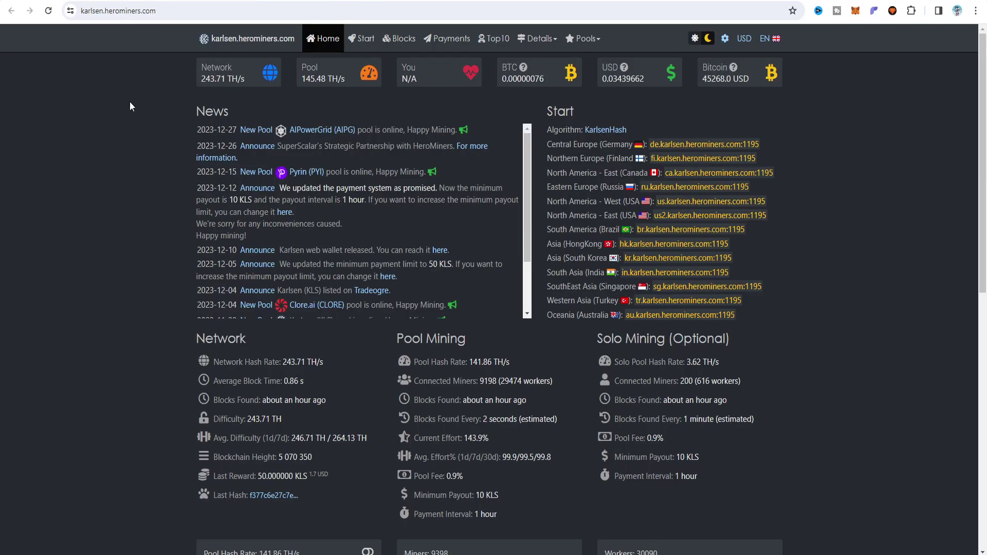
{"action": "key", "text": "ctrl+Tab"}
{"action": "key", "text": "ctrl+Tab"}
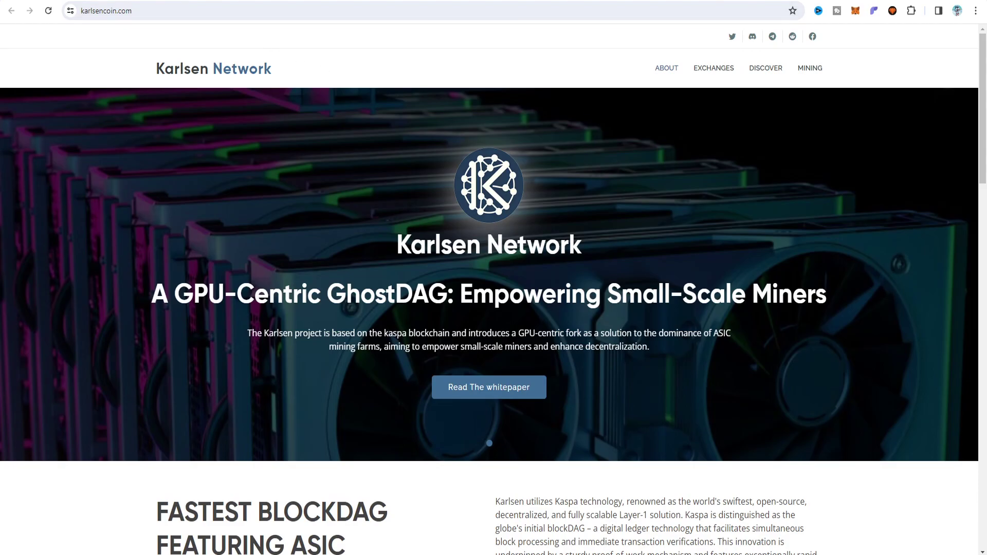
{"action": "key", "text": "ctrl+Tab"}
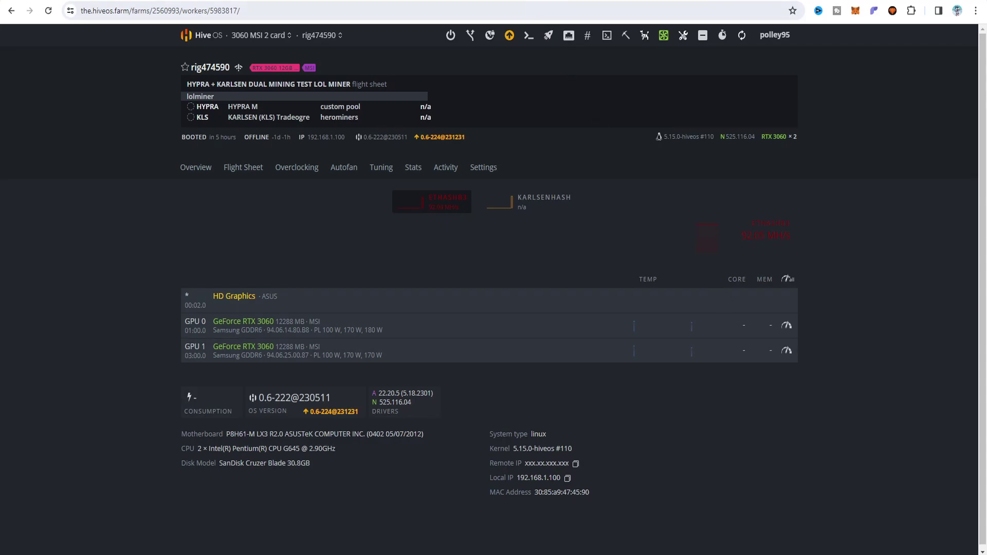
Compare the HiveOS worker with the RTX 3060 coin list on hashrate.no and open the Hypra + Karlsen mining details
{"action": "key", "text": "ctrl+Tab"}
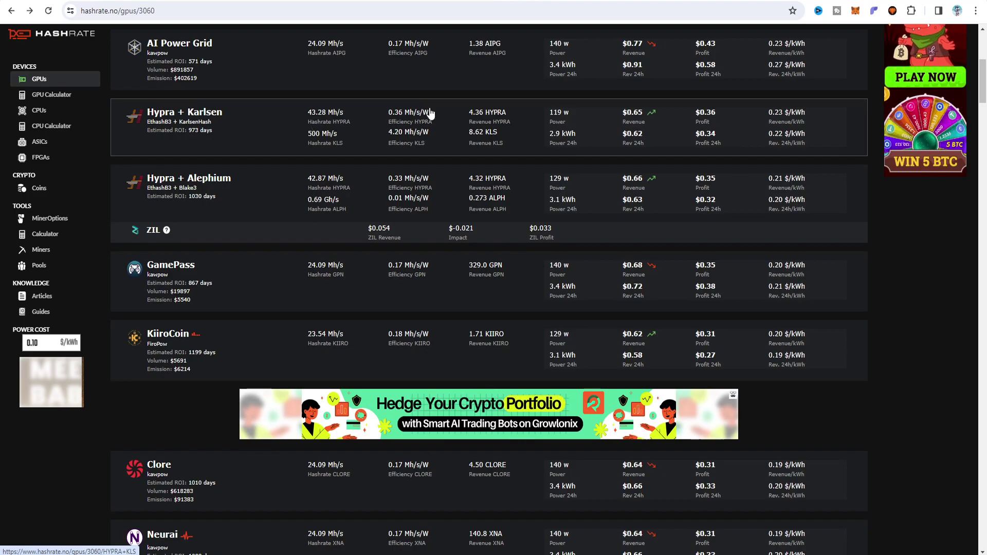
{"action": "key", "text": "ctrl+Tab"}
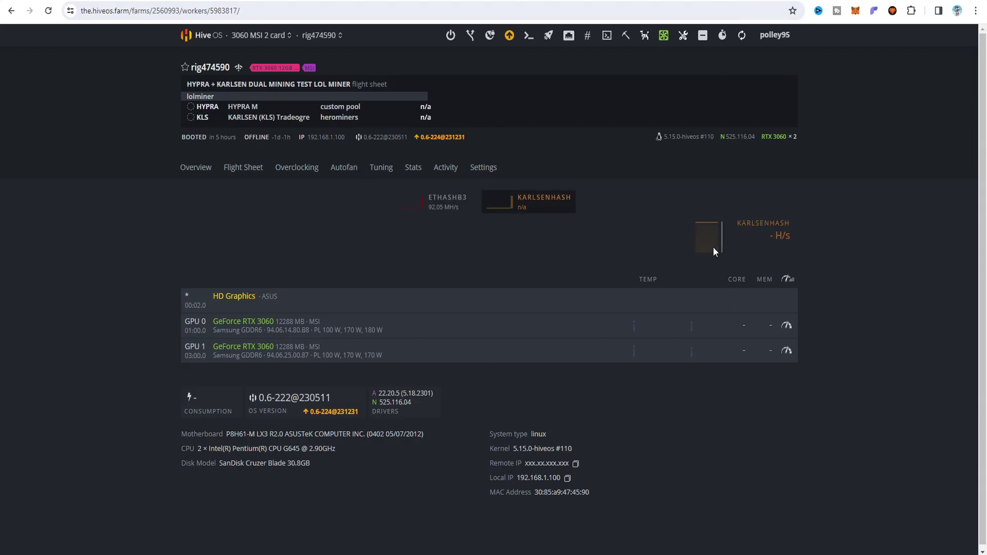
{"action": "mouse_move", "coordinate": [711, 252]}
{"action": "key", "text": "alt+Left"}
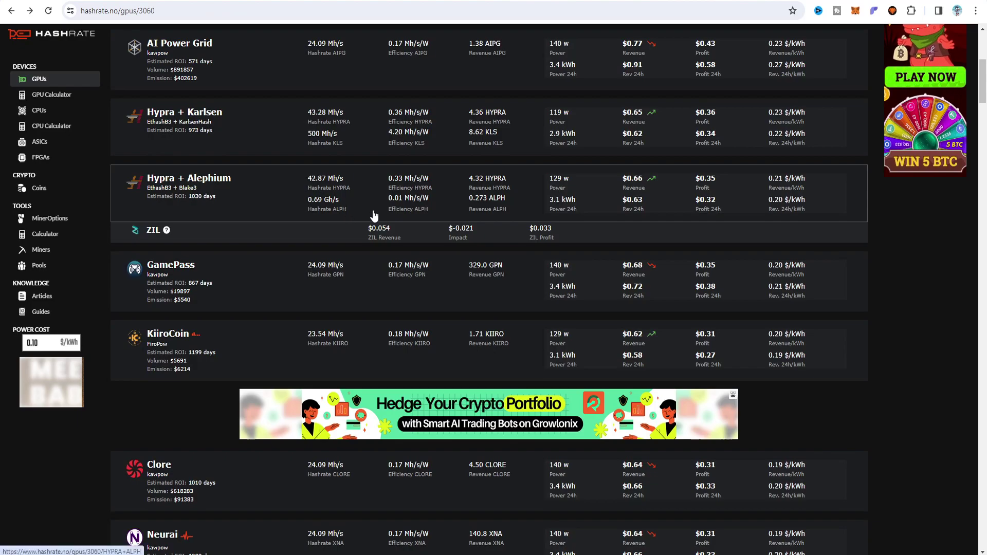
{"action": "left_click", "coordinate": [350, 144]}
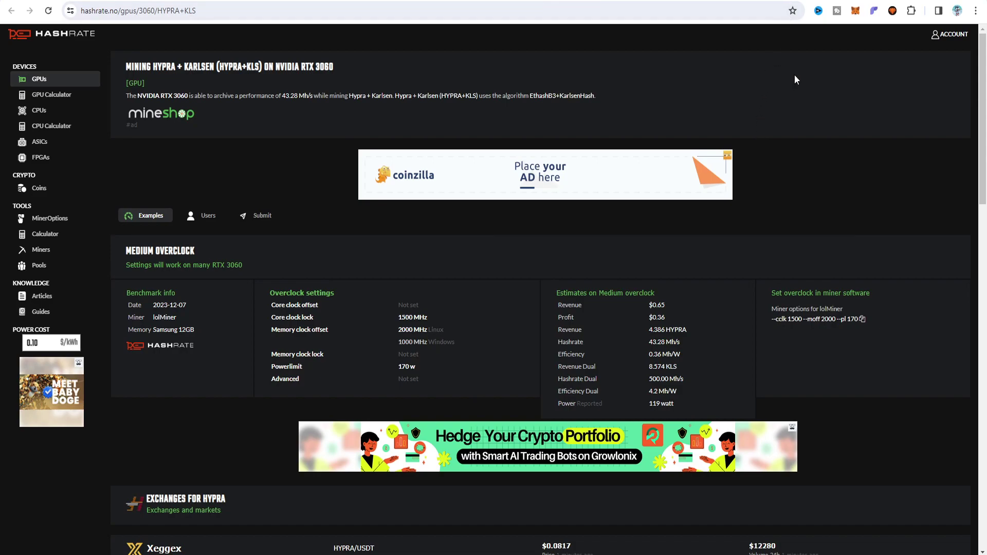
Switch to the HiveOS farm's wallets and look up HYP in a new wallet's coin list
{"action": "left_click", "coordinate": [792, 1]}
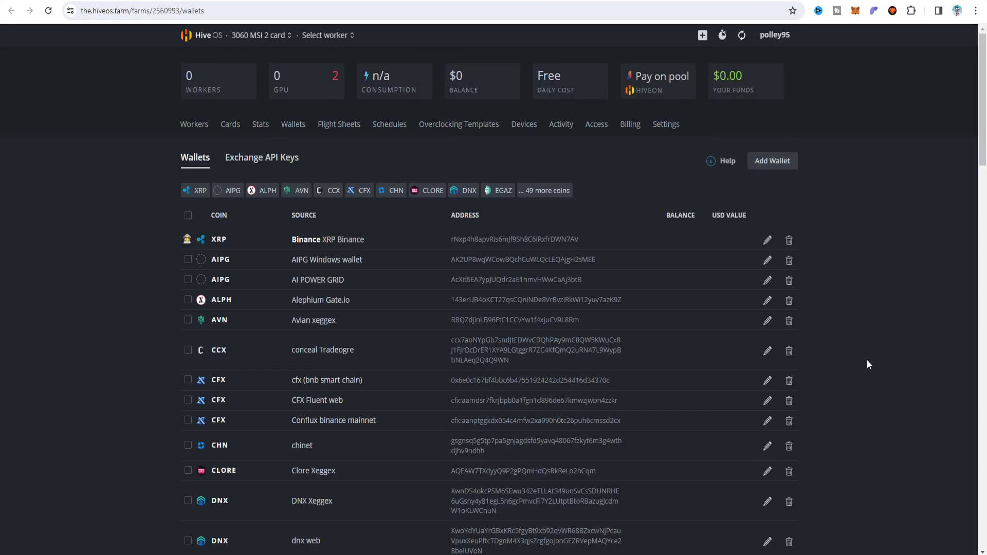
{"action": "left_click", "coordinate": [772, 160]}
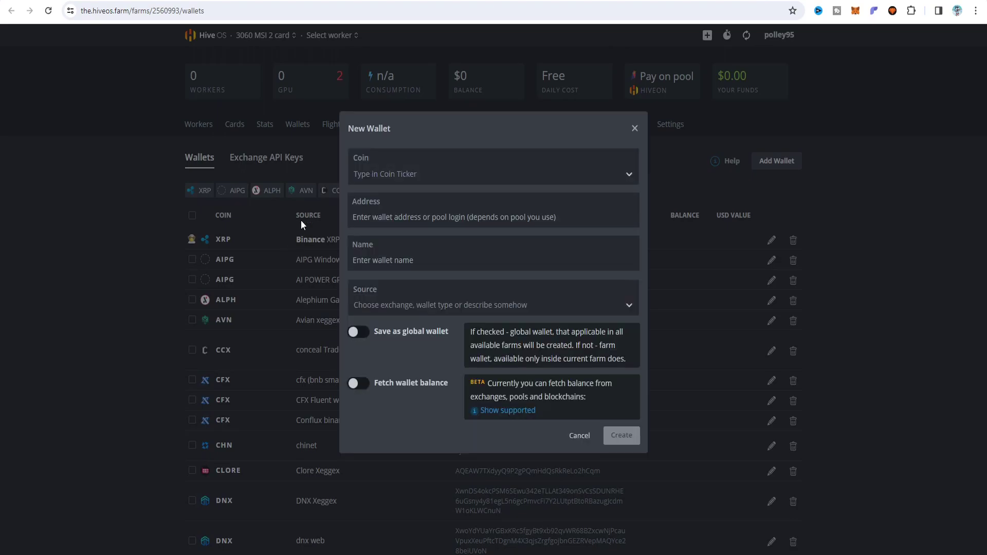
{"action": "left_click", "coordinate": [449, 170]}
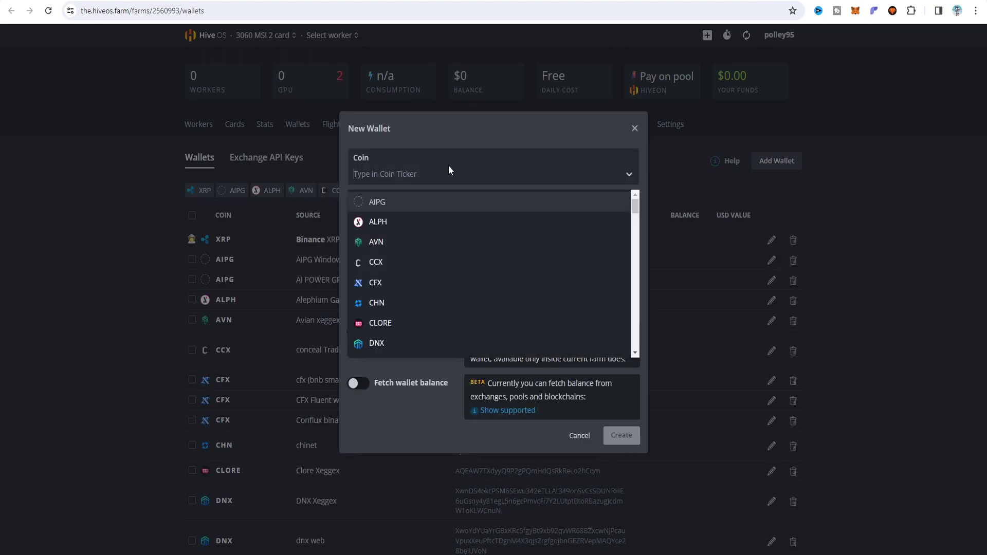
{"action": "type", "text": "HYP"}
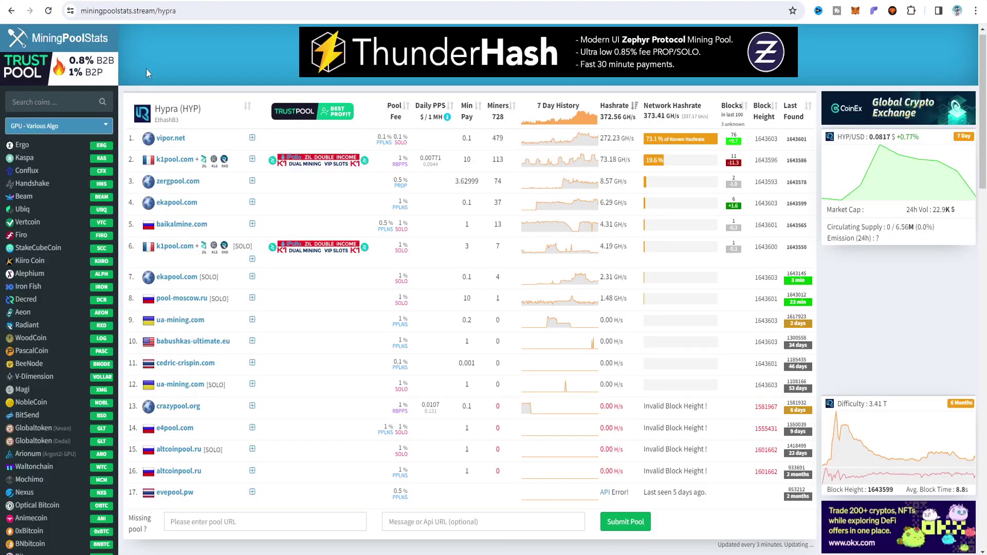
Search MiningPoolStats for HYP and open the Hypra pool list
{"action": "left_click", "coordinate": [54, 101]}
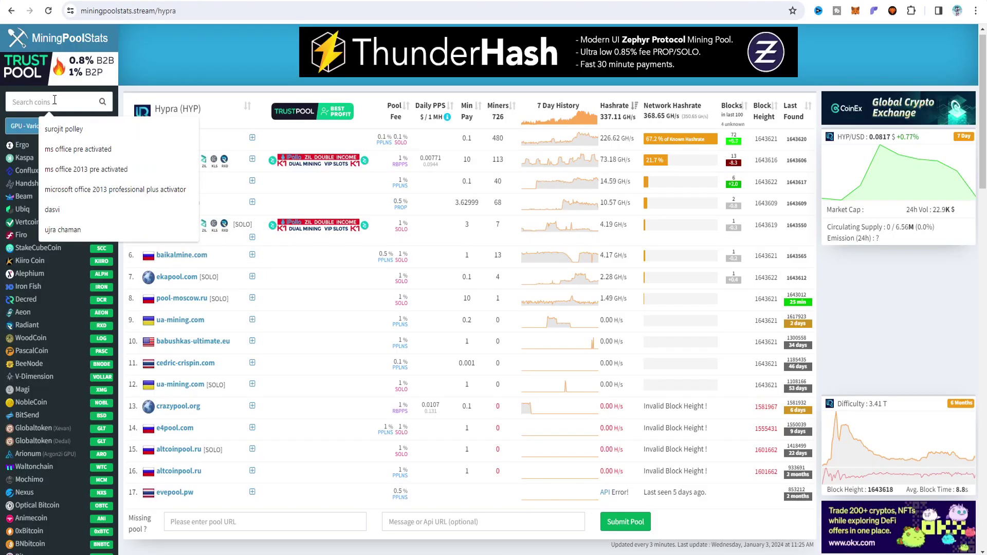
{"action": "type", "text": "HYP"}
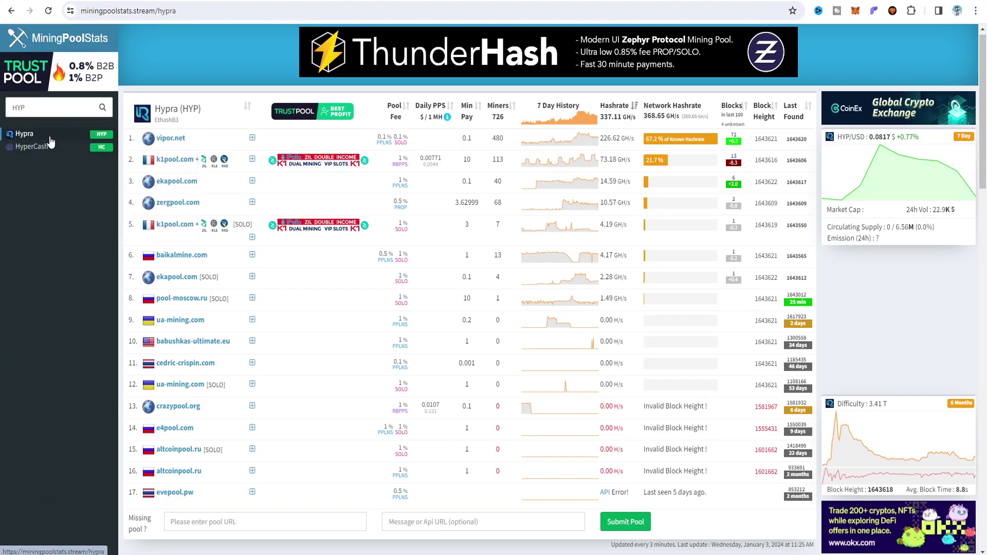
{"action": "left_click", "coordinate": [49, 138]}
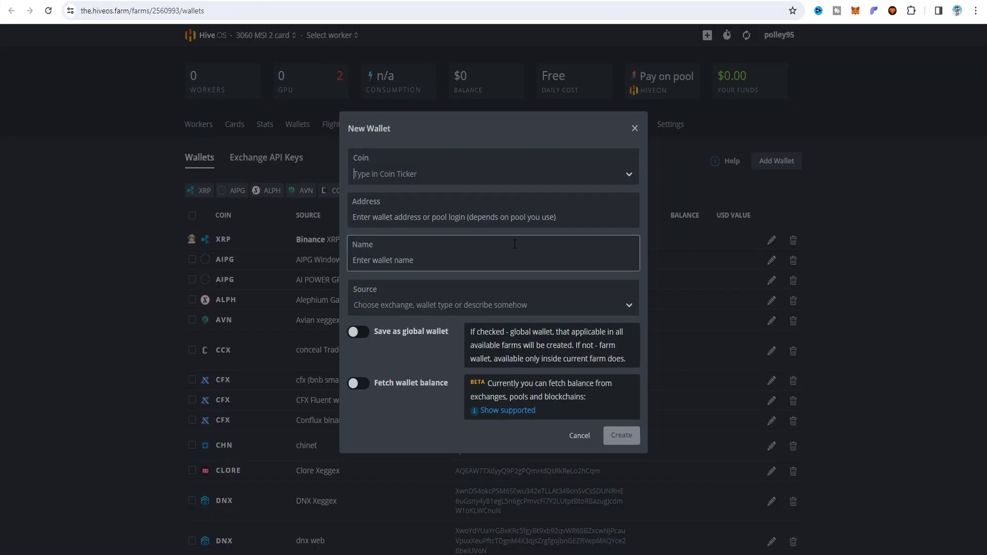
Try to set the new wallet's coin to RTH, and discard the new wallet
{"action": "type", "text": "xrp"}
{"action": "key", "text": "BackSpace"}
{"action": "key", "text": "BackSpace"}
{"action": "key", "text": "BackSpace"}
{"action": "type", "text": "rth"}
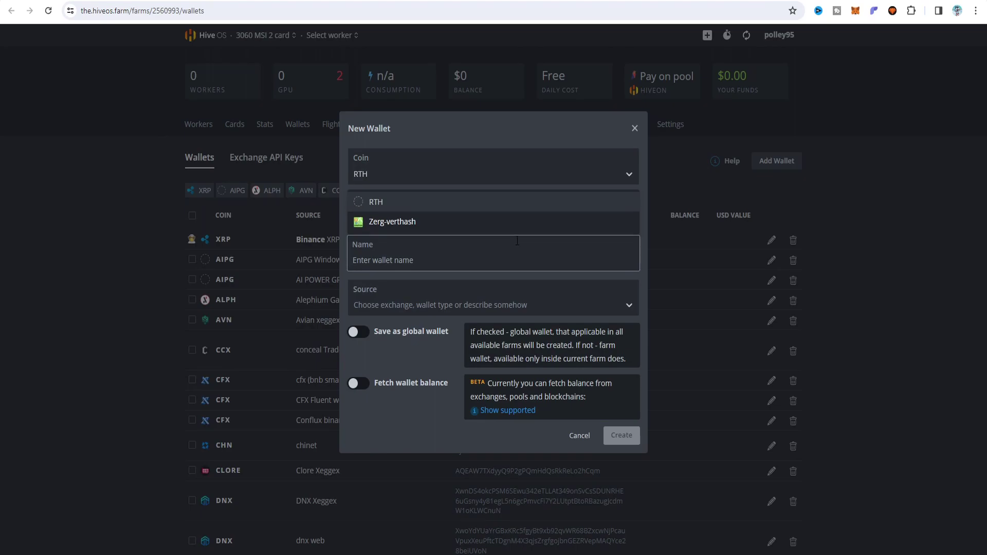
{"action": "left_click", "coordinate": [451, 202]}
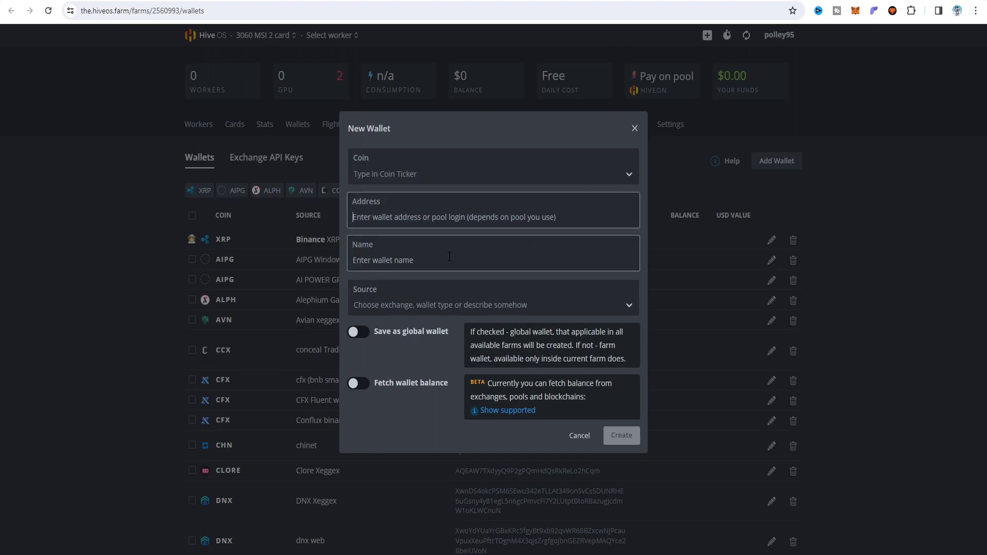
{"action": "left_click", "coordinate": [578, 437]}
Examine the address and name of the existing KLS wallet in its edit form, and close it without changes
{"action": "scroll", "coordinate": [918, 355], "scroll_direction": "down", "scroll_amount": 9}
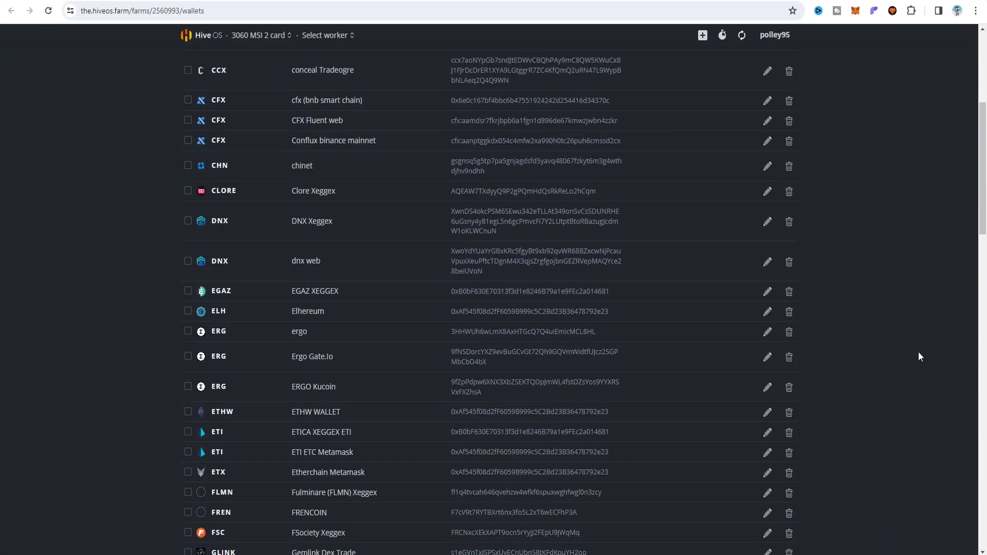
{"action": "scroll", "coordinate": [914, 353], "scroll_direction": "down", "scroll_amount": 5}
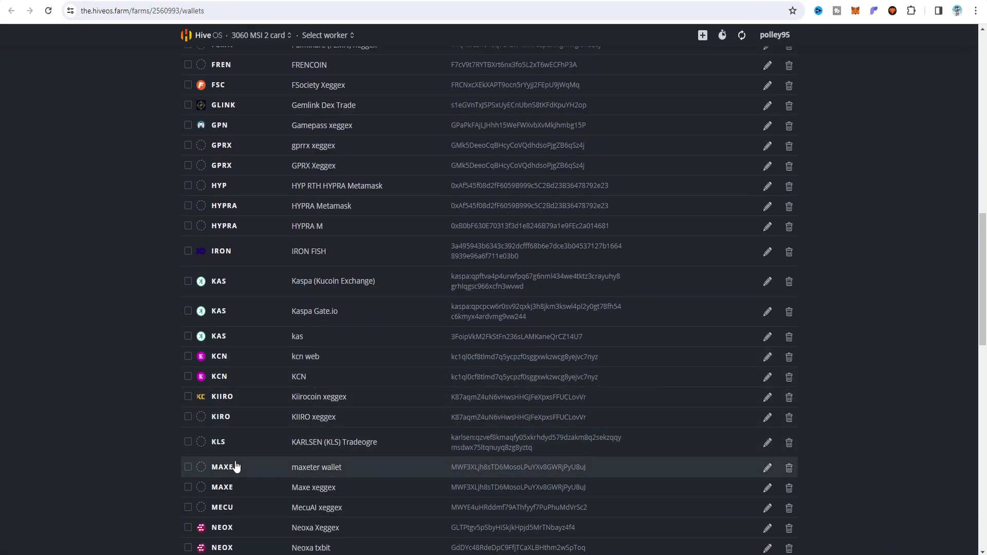
{"action": "left_click", "coordinate": [768, 442]}
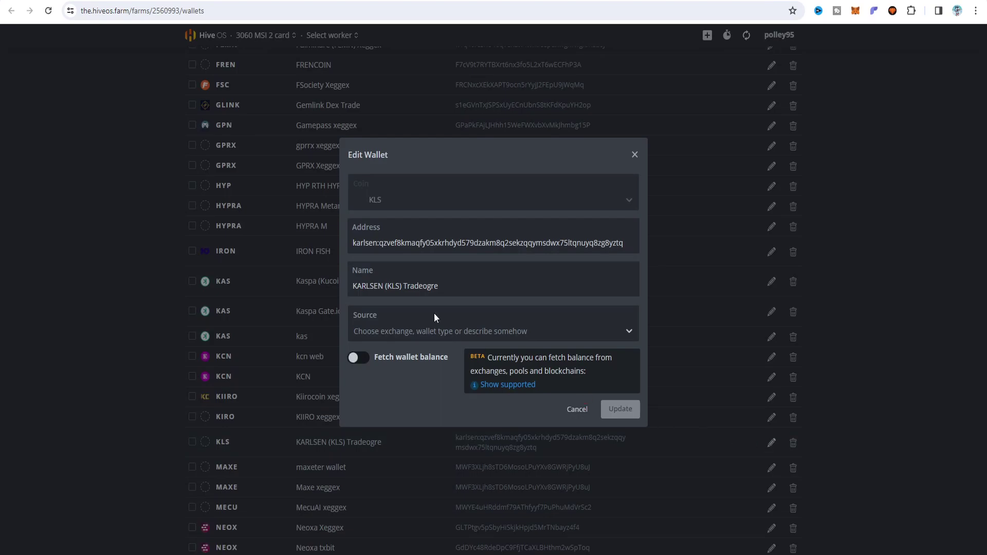
{"action": "left_click", "coordinate": [388, 238]}
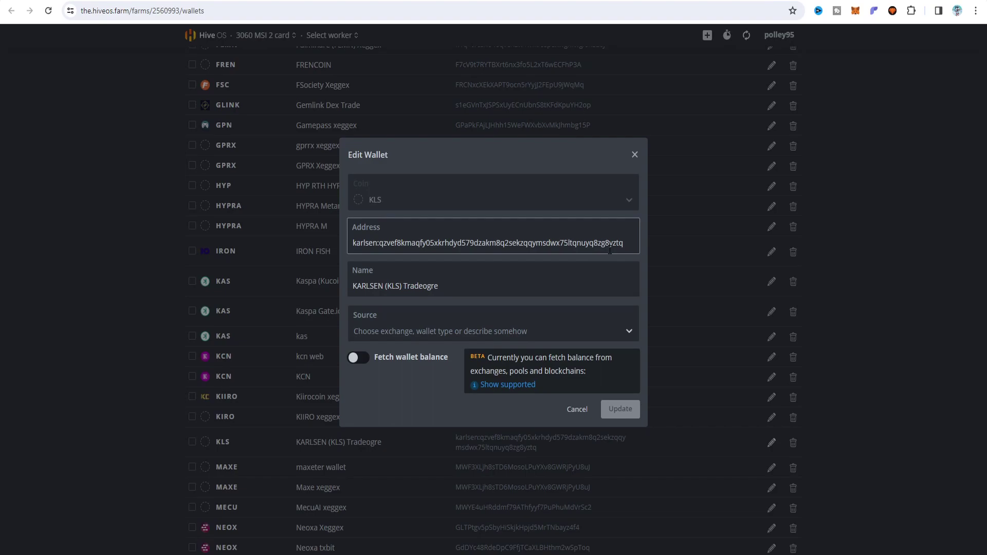
{"action": "left_click", "coordinate": [365, 293]}
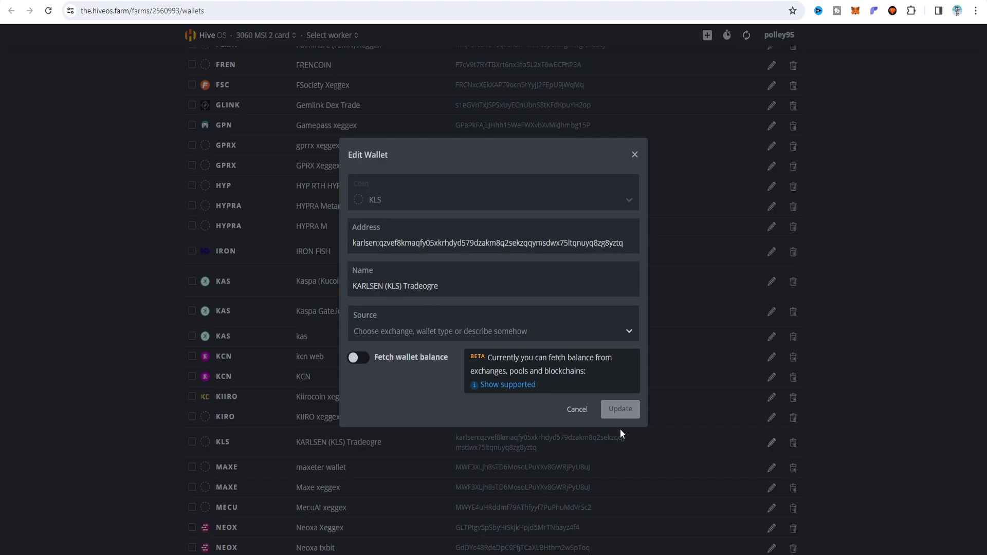
{"action": "left_click", "coordinate": [575, 422]}
{"action": "scroll", "coordinate": [203, 286], "scroll_direction": "up", "scroll_amount": 1}
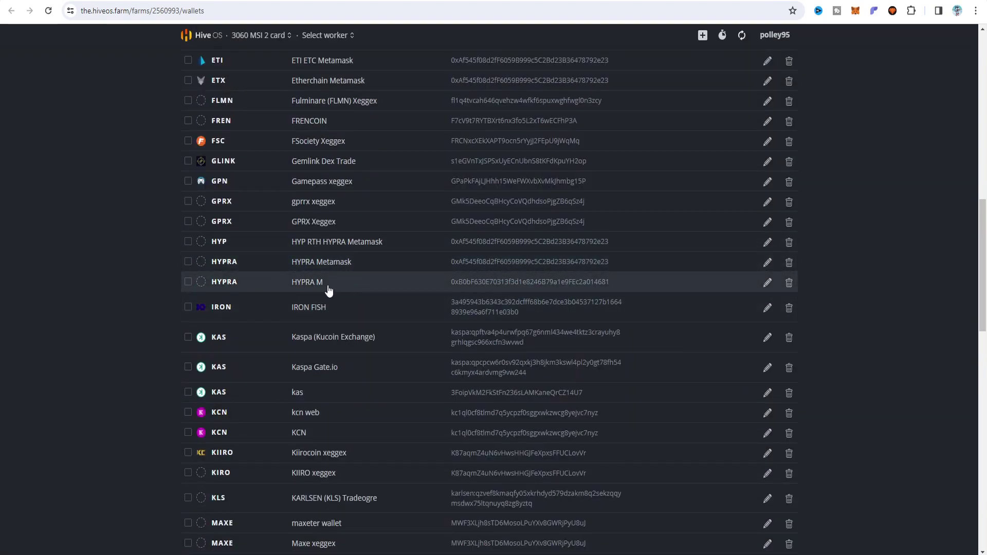
Examine the address and name of the HYPRA M wallet in its edit form, and close it without changes
{"action": "left_click", "coordinate": [767, 282]}
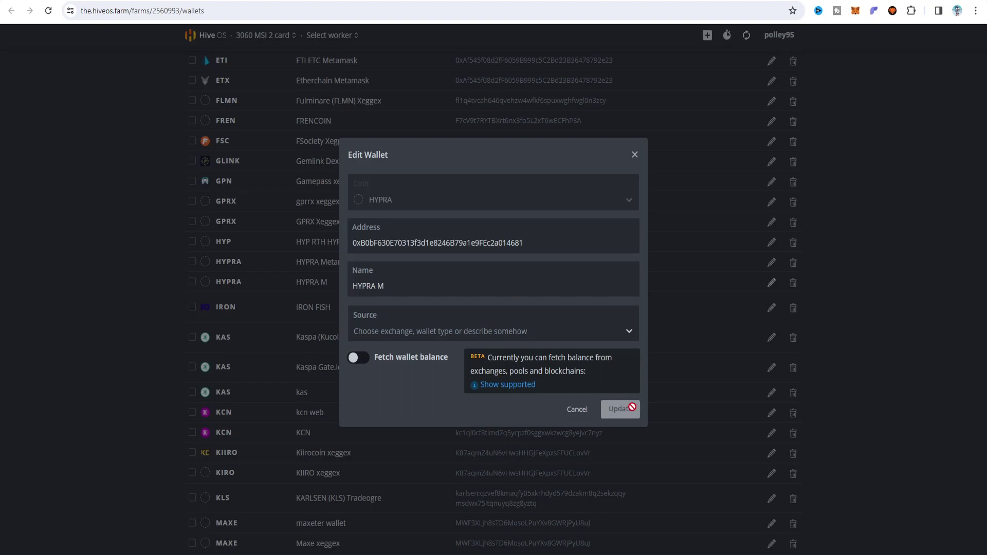
{"action": "left_click", "coordinate": [578, 410]}
{"action": "scroll", "coordinate": [931, 314], "scroll_direction": "up", "scroll_amount": 4}
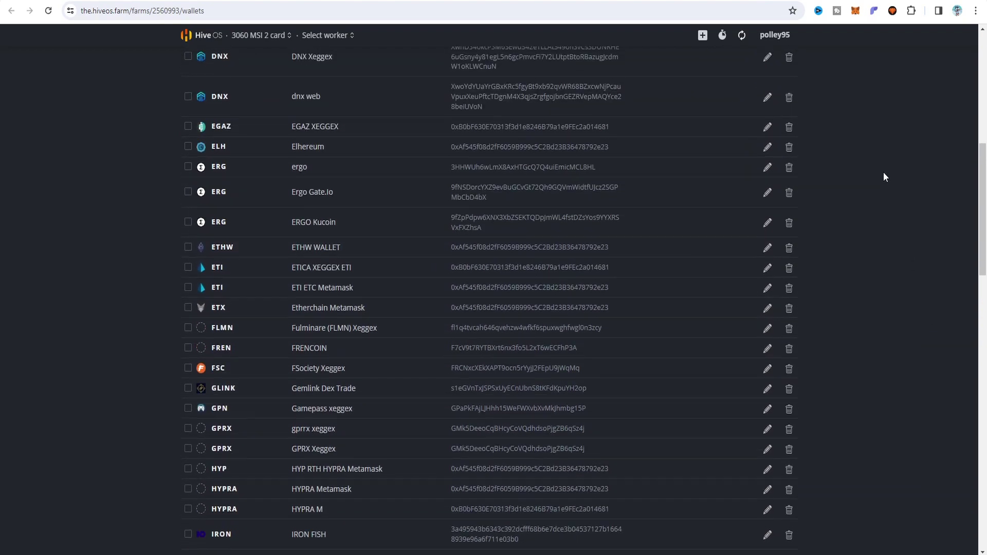
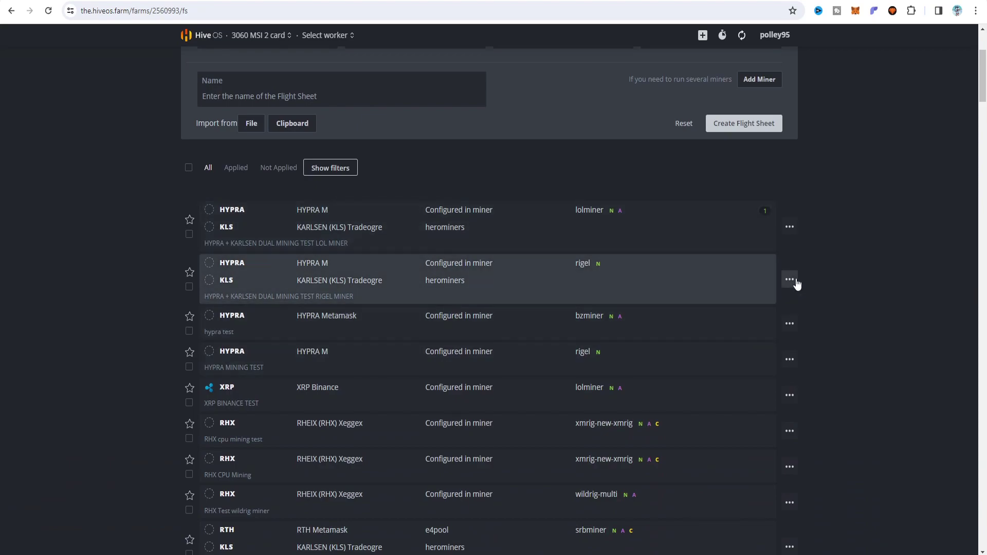
Open the HYPRA + KARLSEN DUAL MINING TEST RIGEL MINER flight sheet for editing and review its main wallet and pool choices
{"action": "left_click", "coordinate": [789, 280]}
{"action": "left_click", "coordinate": [747, 298]}
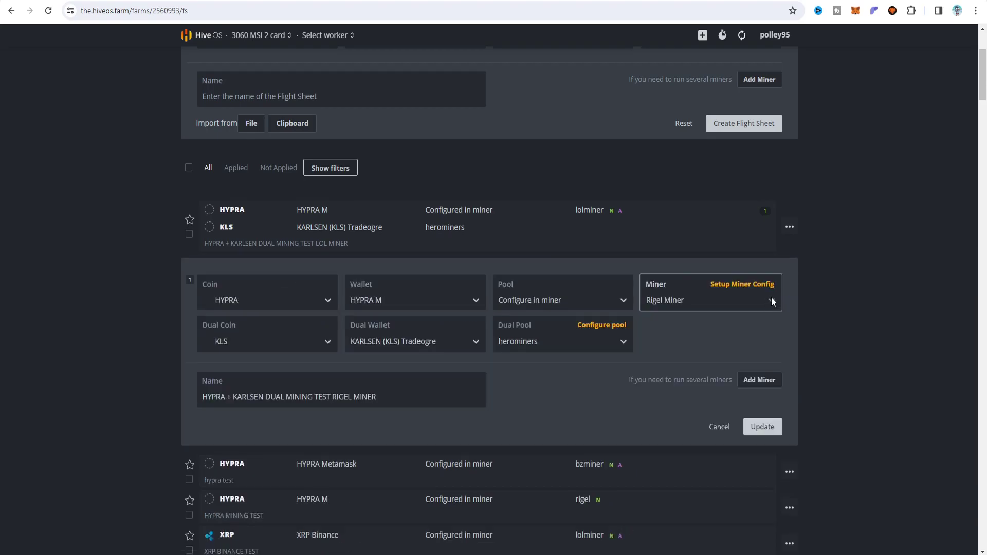
{"action": "scroll", "coordinate": [943, 305], "scroll_direction": "down", "scroll_amount": 1}
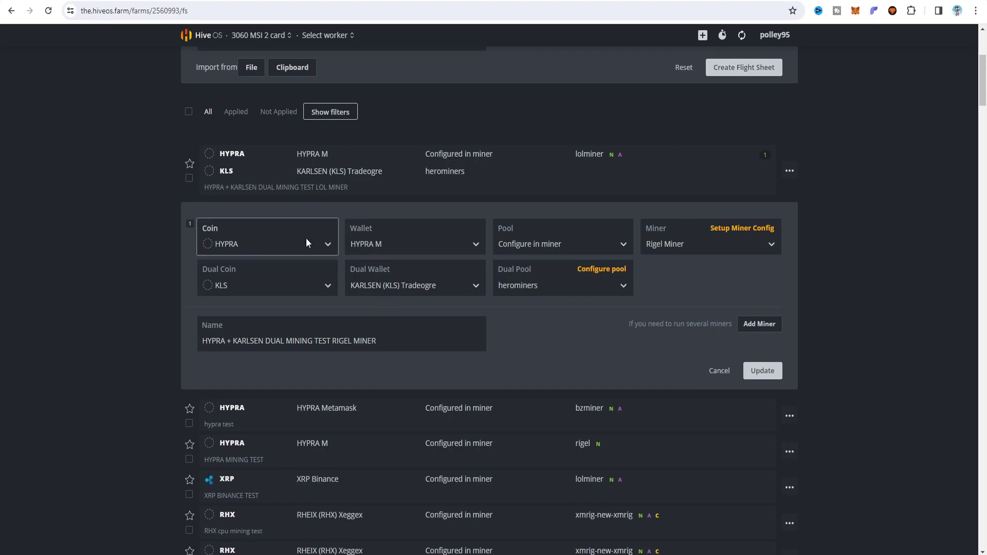
{"action": "left_click", "coordinate": [436, 241]}
{"action": "key", "text": "Escape"}
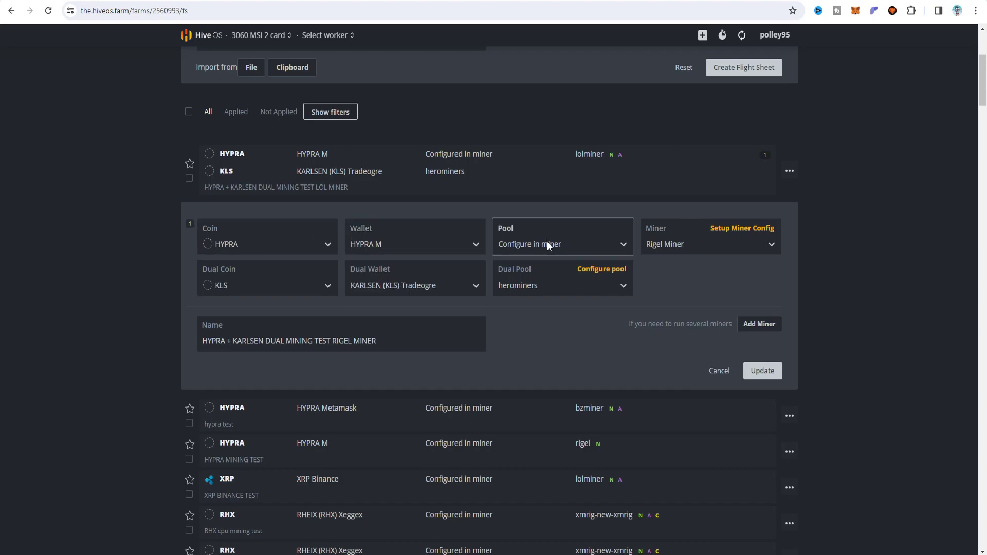
{"action": "left_click", "coordinate": [546, 246]}
{"action": "key", "text": "Escape"}
Open the Rigel Miner configuration for HYPRA, try an entry in the pool password field and clear it
{"action": "left_click", "coordinate": [748, 225]}
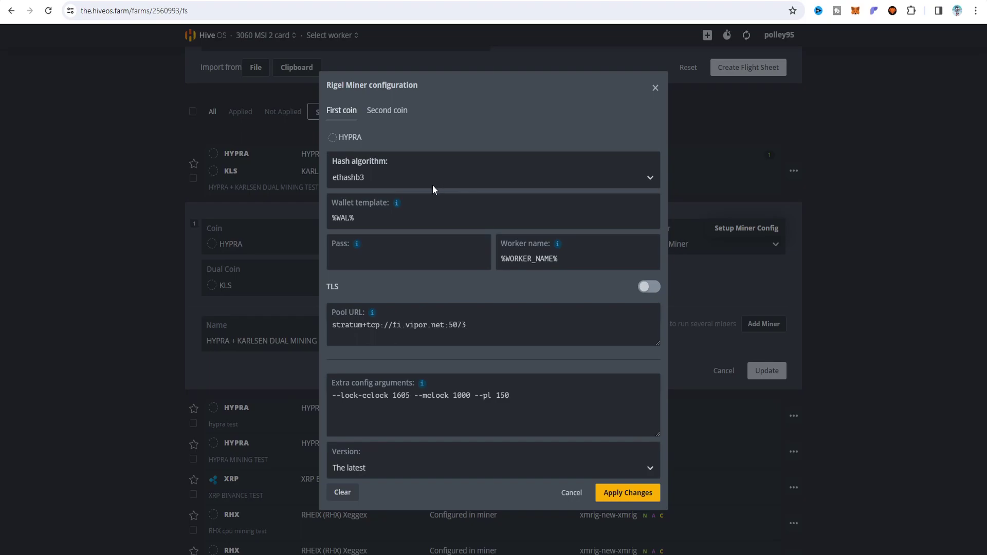
{"action": "mouse_move", "coordinate": [396, 205]}
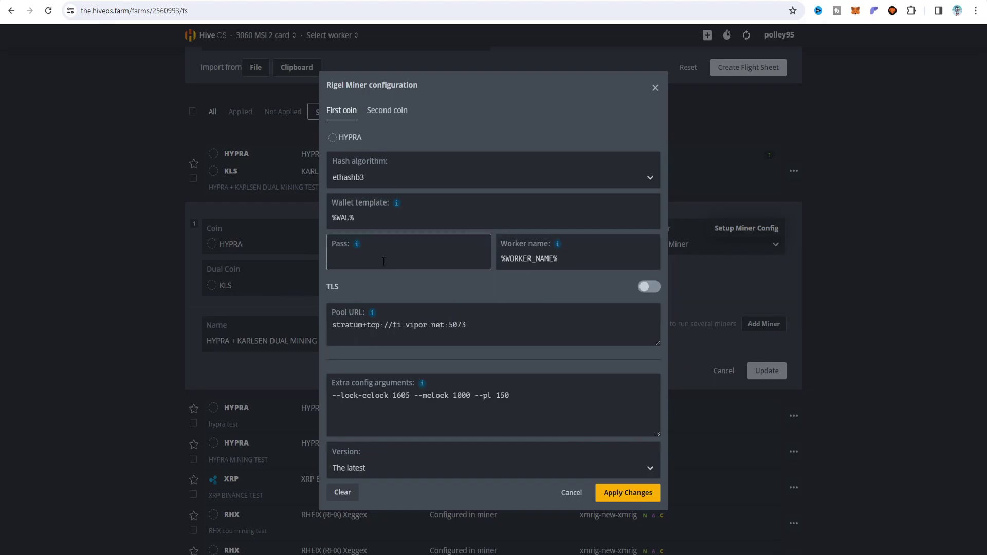
{"action": "type", "text": "X"}
{"action": "key", "text": "BackSpace"}
Switch to Vipor.net, go through the Hypra mining wizard to the region list and copy Finland's stratum+tcp address
{"action": "left_click", "coordinate": [265, 0]}
{"action": "scroll", "coordinate": [802, 349], "scroll_direction": "down", "scroll_amount": 2}
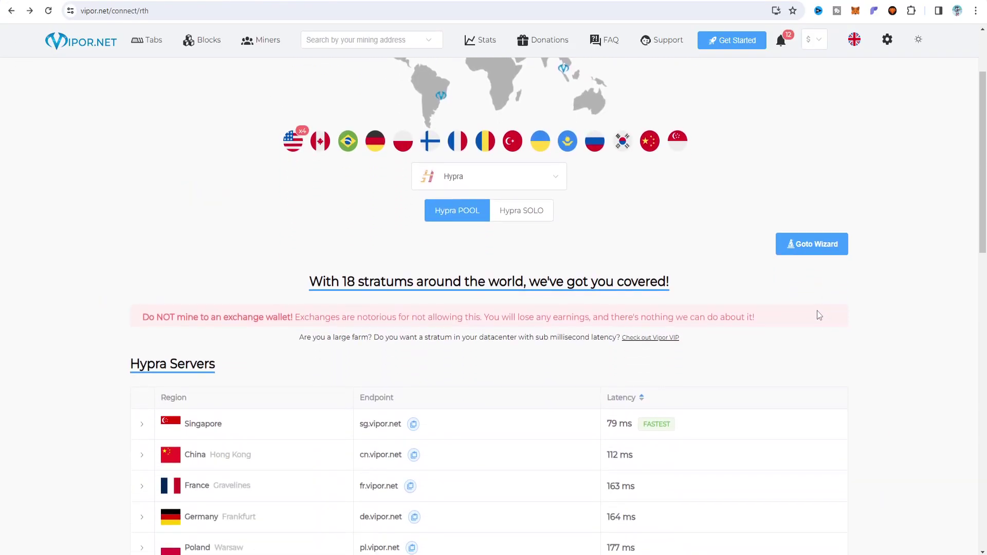
{"action": "left_click", "coordinate": [831, 244]}
{"action": "left_click", "coordinate": [206, 182]}
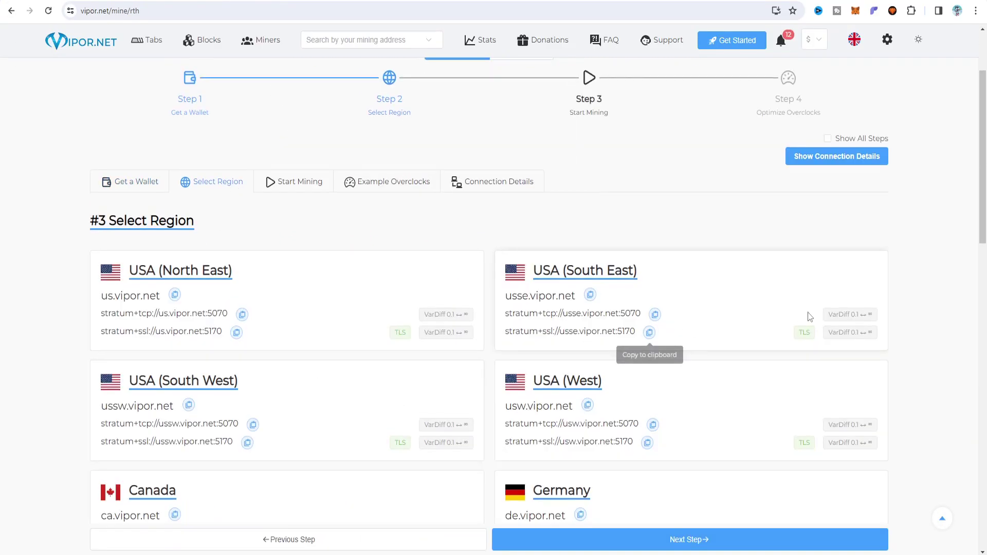
{"action": "scroll", "coordinate": [767, 447], "scroll_direction": "down", "scroll_amount": 6}
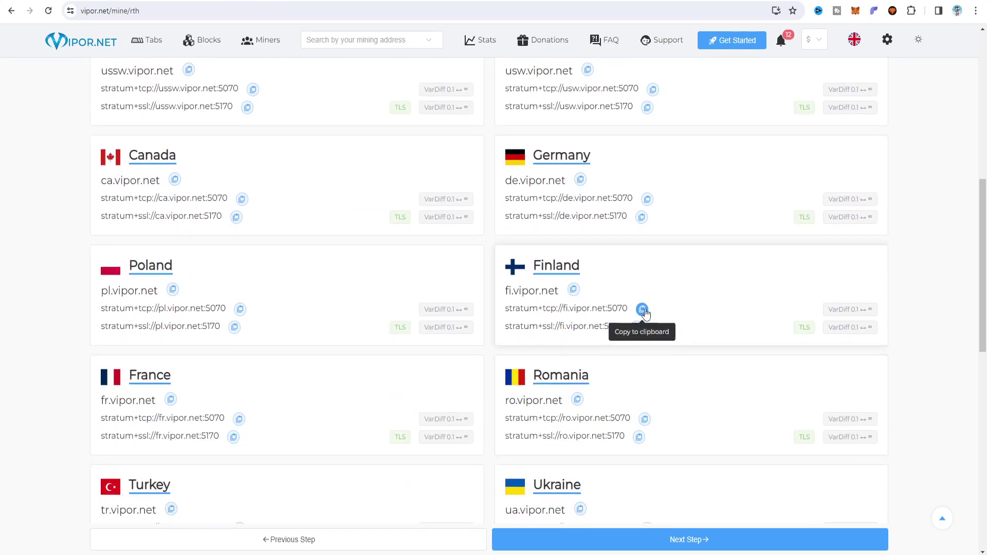
{"action": "scroll", "coordinate": [644, 308], "scroll_direction": "down", "scroll_amount": 2}
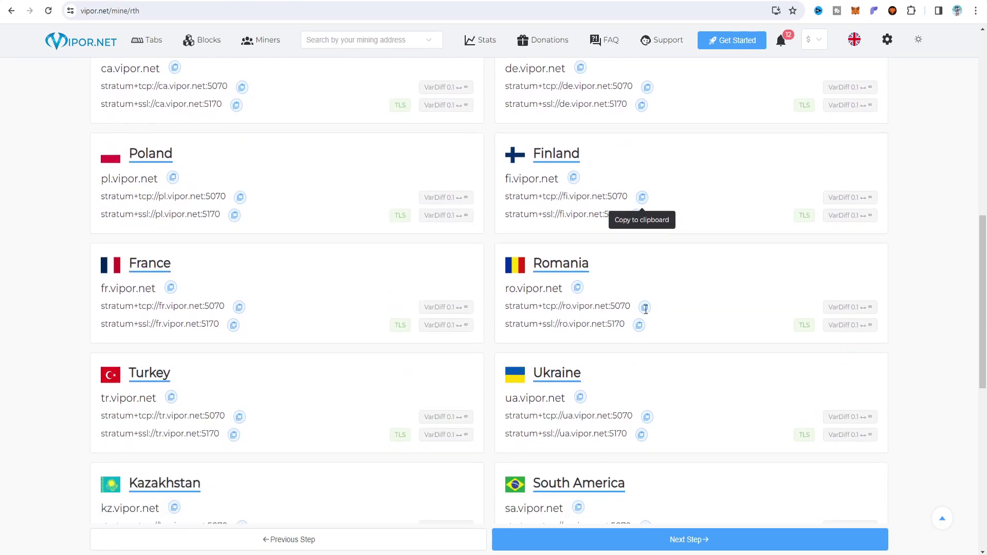
{"action": "left_click", "coordinate": [642, 197]}
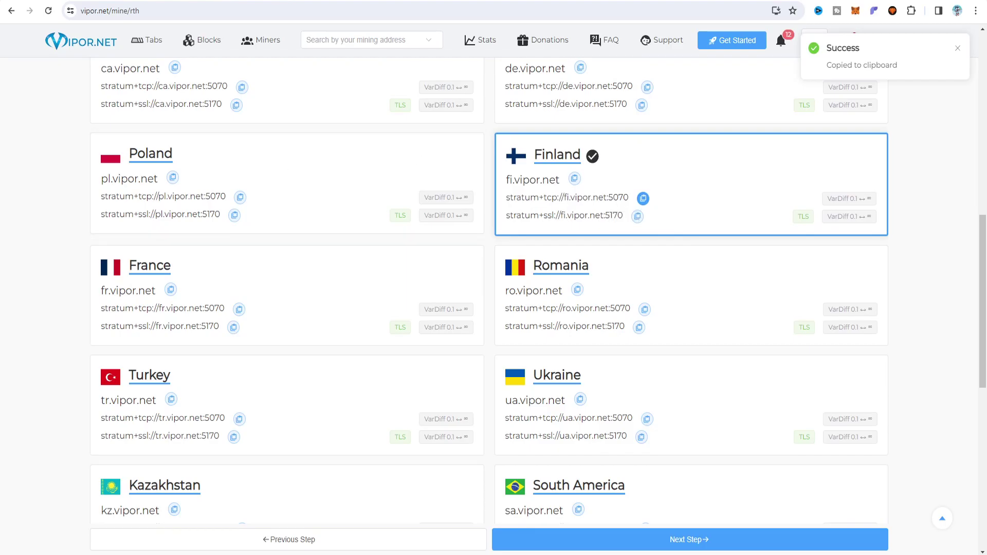
Return to HiveOS, review the HYPRA pool URL and extra config arguments, and apply the Rigel Miner configuration
{"action": "key", "text": "alt+Tab"}
{"action": "mouse_move", "coordinate": [372, 312]}
{"action": "left_click", "coordinate": [492, 323]}
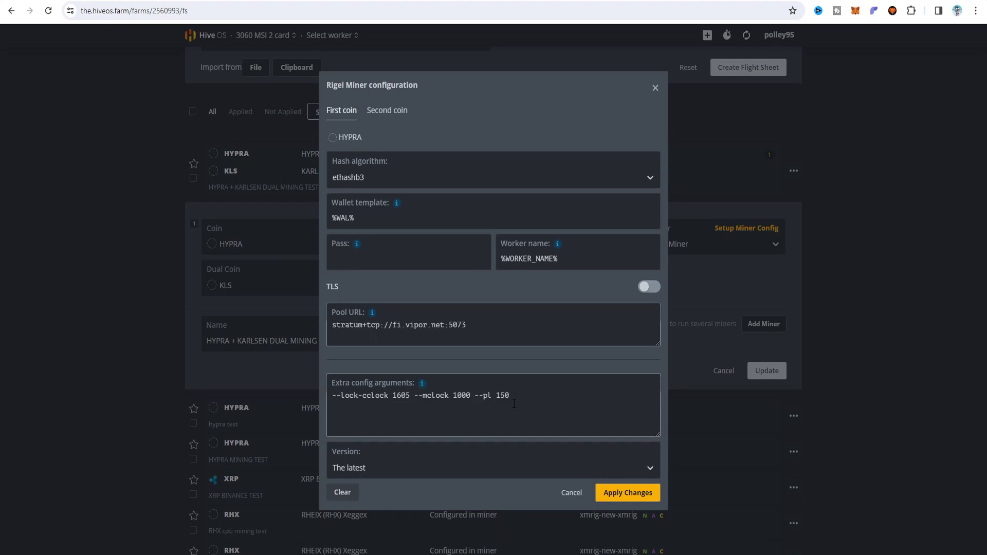
{"action": "left_click", "coordinate": [616, 493]}
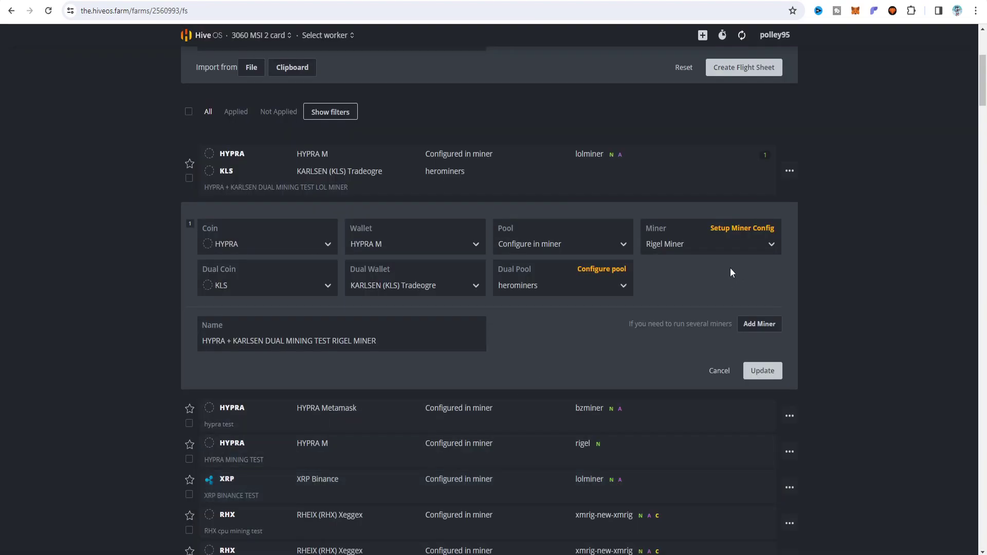
Review the Rigel flight sheet's dual coin, dual wallet and dual pool choices, keeping each selection
{"action": "left_click", "coordinate": [285, 288]}
{"action": "left_click", "coordinate": [285, 287]}
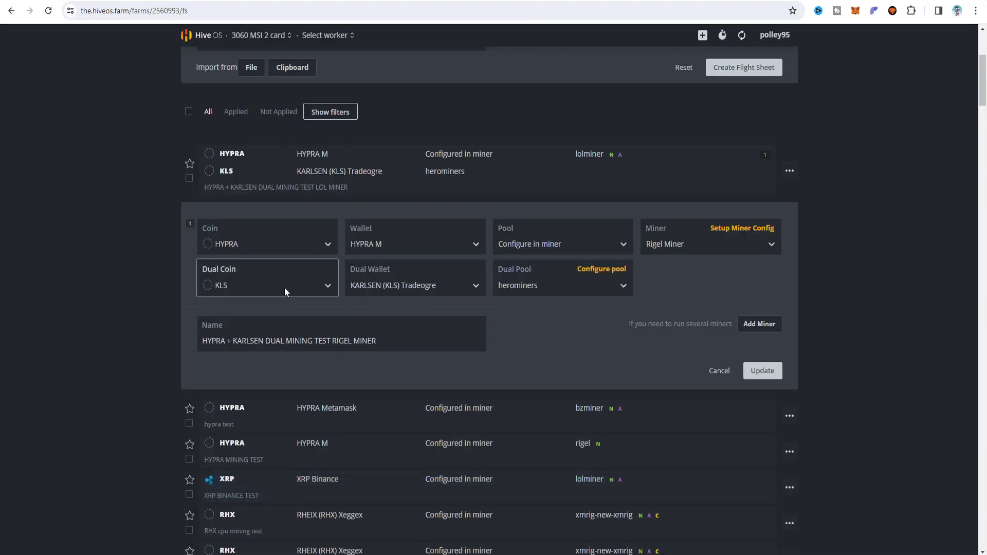
{"action": "left_click", "coordinate": [434, 285]}
{"action": "left_click", "coordinate": [579, 283]}
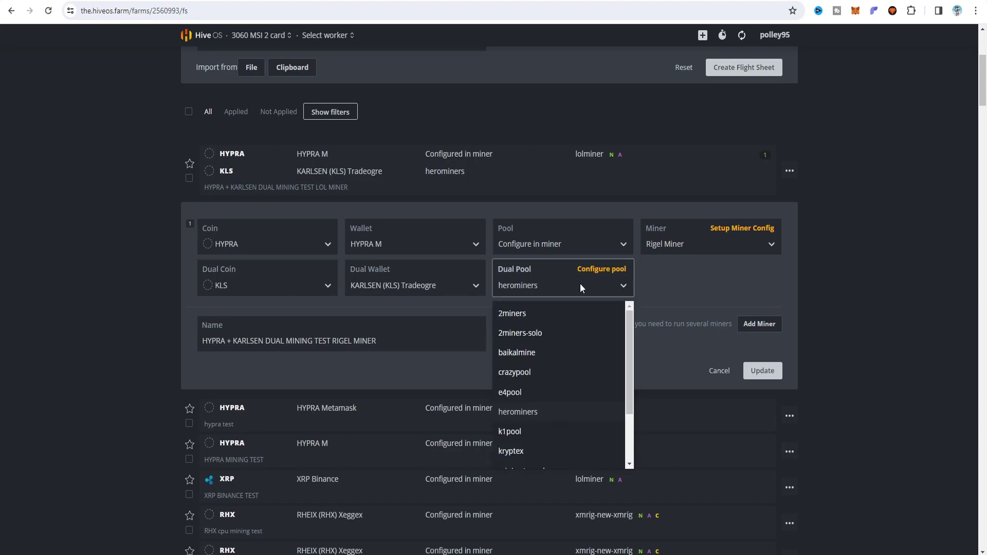
{"action": "left_click", "coordinate": [578, 285]}
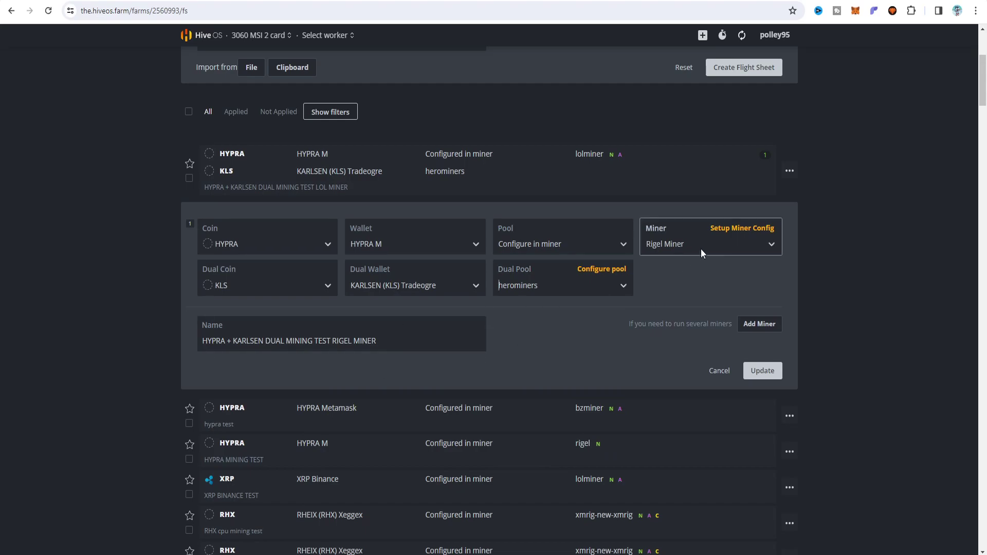
Examine the KLS second-coin settings in the Rigel Miner configuration, apply them, and cancel editing the flight sheet
{"action": "left_click", "coordinate": [732, 229]}
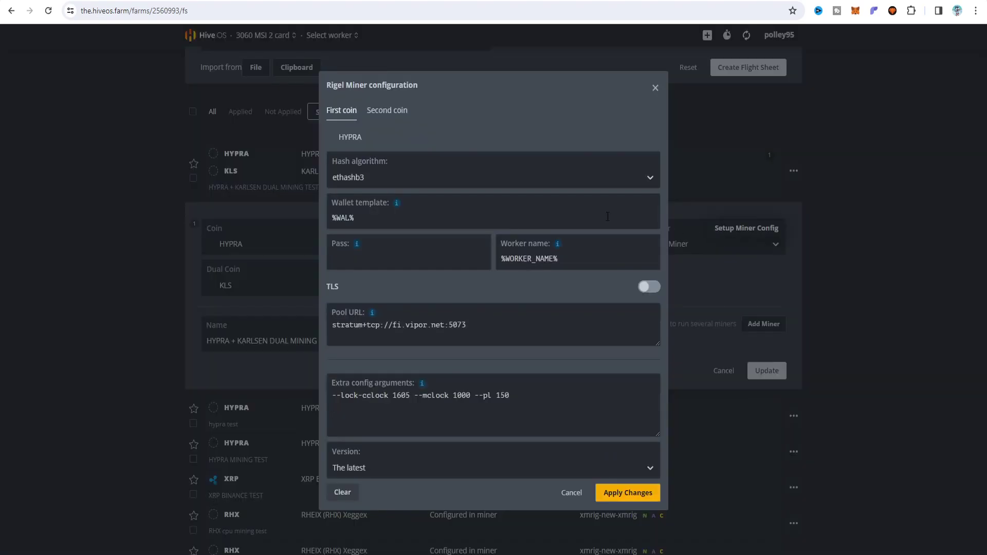
{"action": "left_click", "coordinate": [387, 112]}
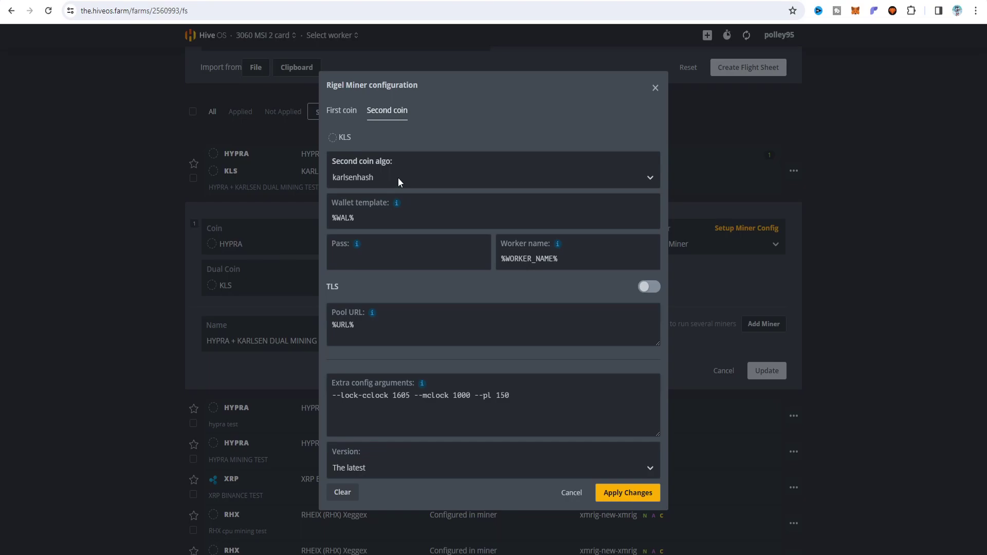
{"action": "mouse_move", "coordinate": [561, 246]}
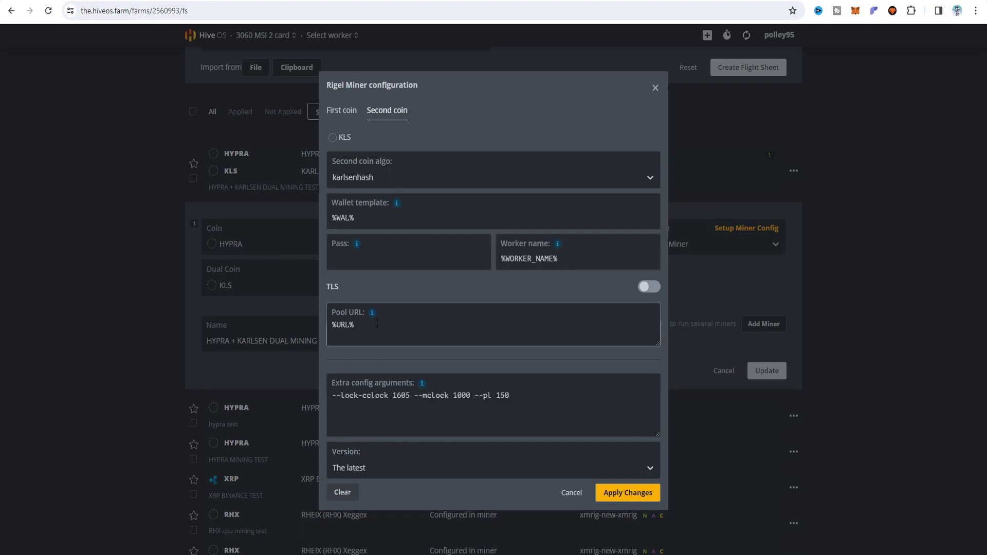
{"action": "mouse_move", "coordinate": [372, 316]}
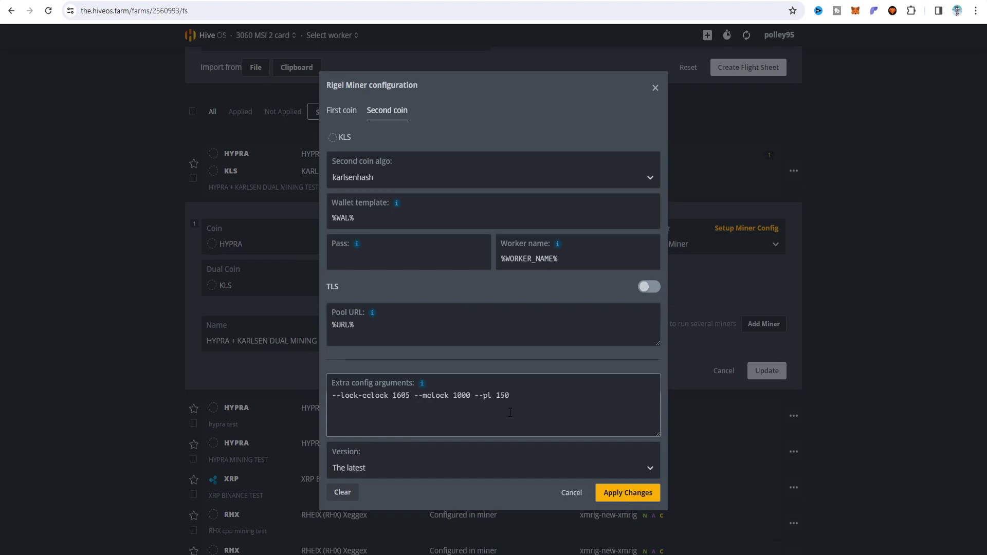
{"action": "left_click", "coordinate": [638, 494]}
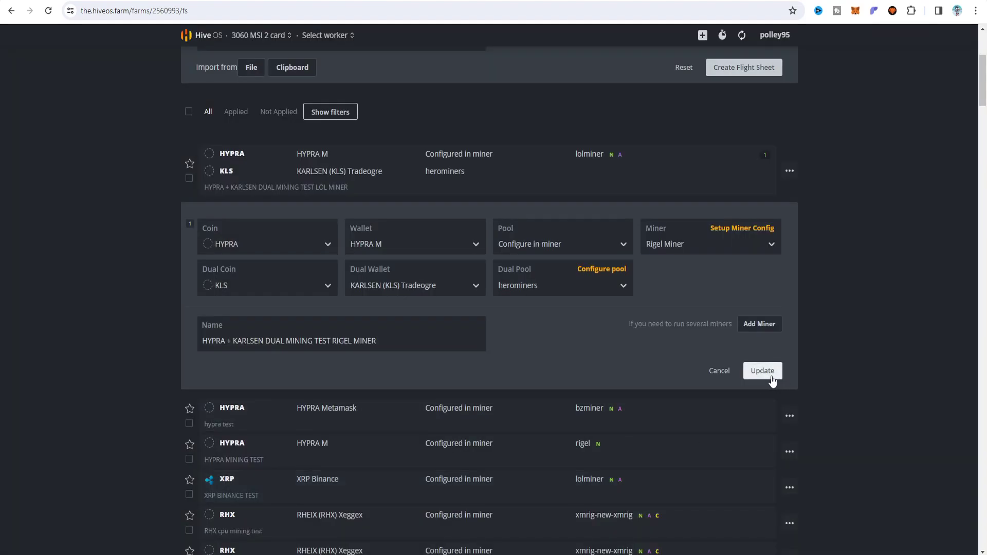
{"action": "left_click", "coordinate": [716, 374]}
Switch to hashrate.no to examine the RTX 3060 overclock settings for HYPRA + KLS, and return to HiveOS
{"action": "scroll", "coordinate": [847, 328], "scroll_direction": "up", "scroll_amount": 5}
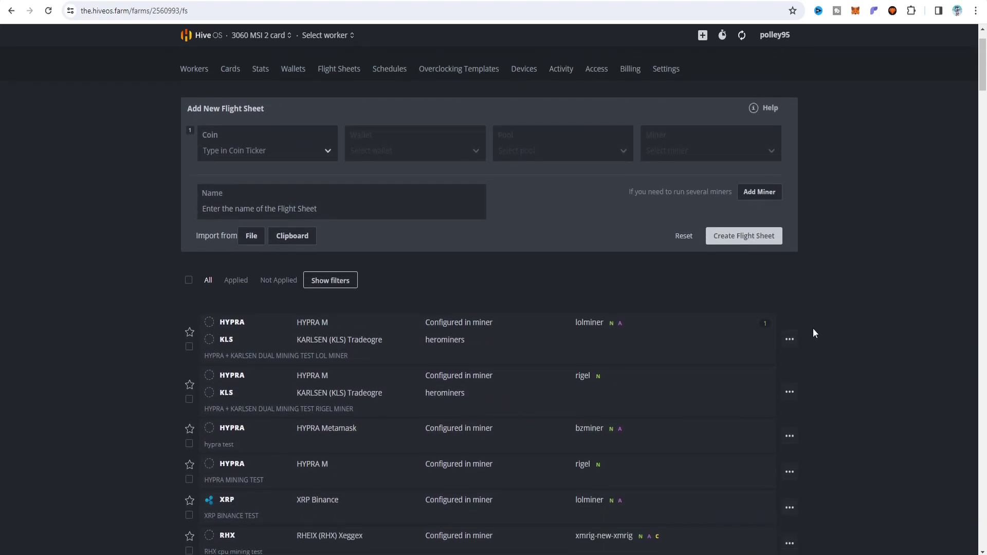
{"action": "key", "text": "alt+Tab"}
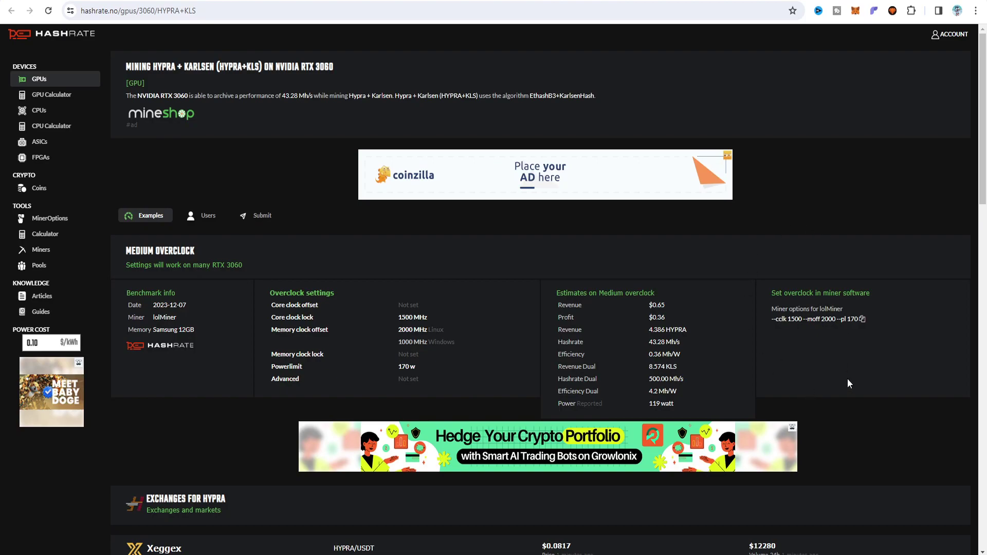
{"action": "key", "text": "alt+Tab"}
Open the HYPRA + KARLSEN DUAL MINING TEST LOL MINER flight sheet for editing, examine its lolMiner configuration, and close the configuration without changes
{"action": "left_click", "coordinate": [791, 345]}
{"action": "left_click", "coordinate": [754, 359]}
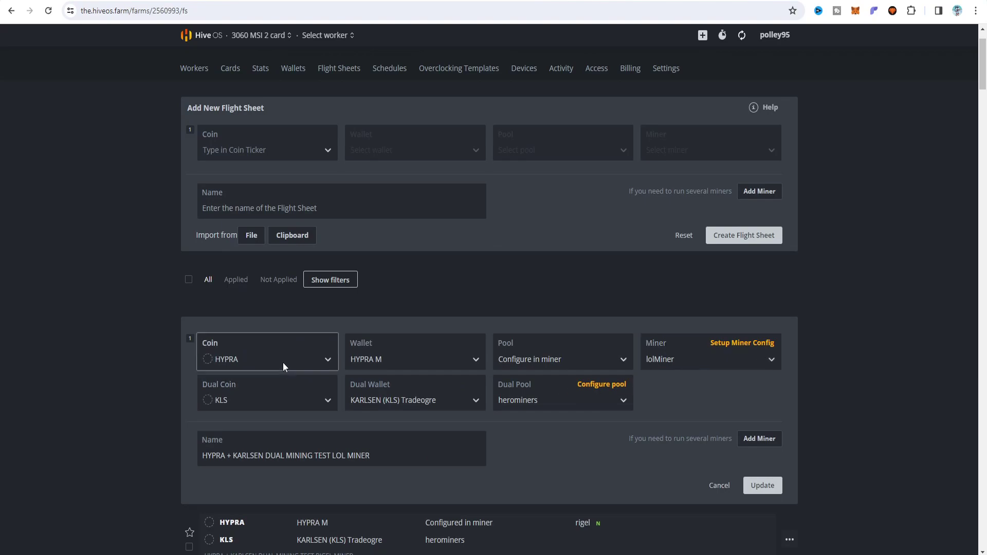
{"action": "scroll", "coordinate": [742, 371], "scroll_direction": "down", "scroll_amount": 2}
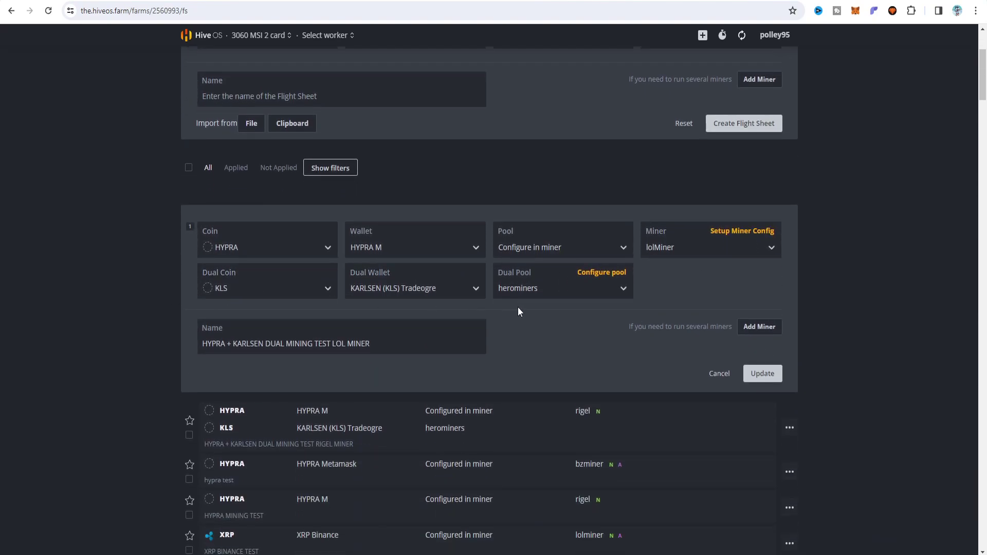
{"action": "left_click", "coordinate": [742, 231]}
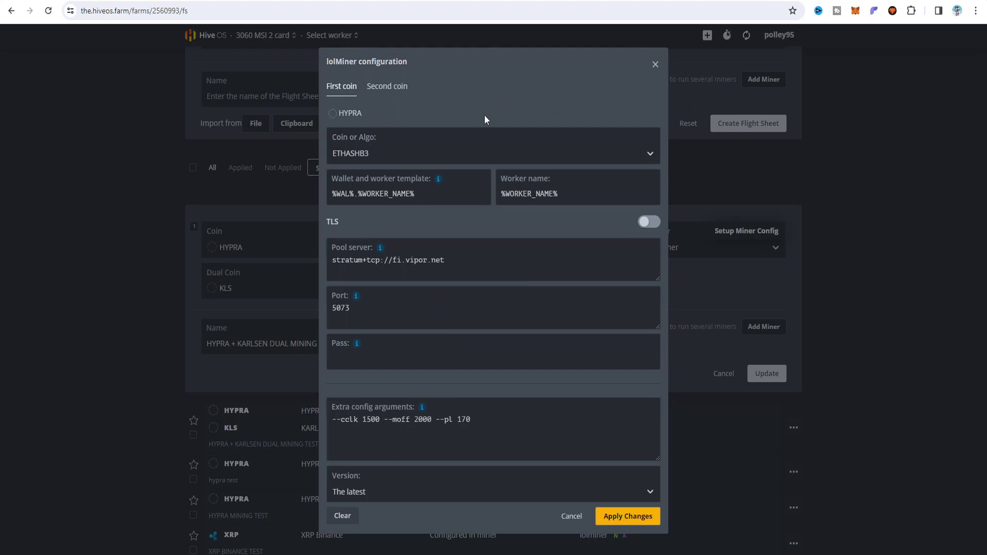
{"action": "left_click", "coordinate": [570, 515]}
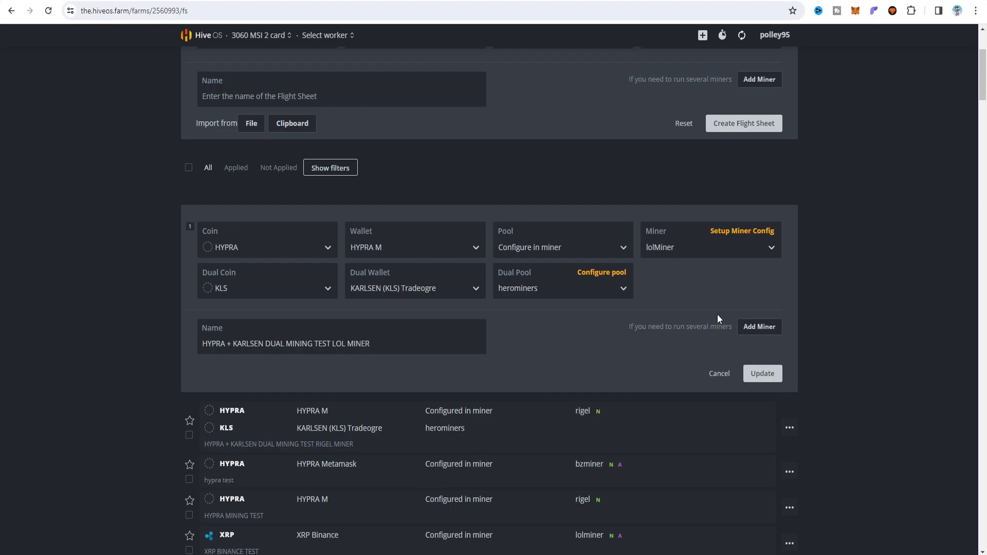
Review the LOL MINER flight sheet's coin, wallet, pool and miner choices without changing any selection
{"action": "left_click", "coordinate": [303, 254]}
{"action": "left_click", "coordinate": [307, 240]}
{"action": "left_click", "coordinate": [408, 248]}
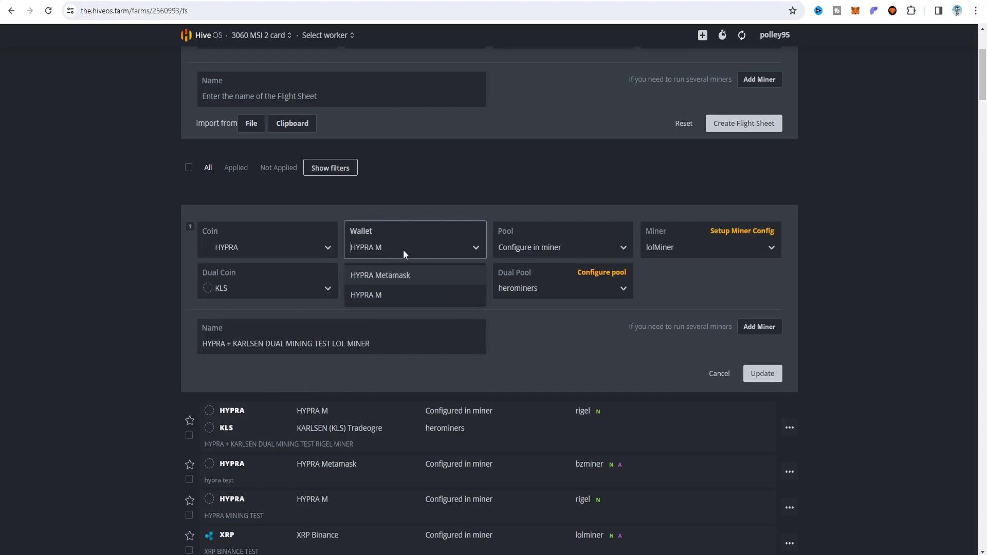
{"action": "left_click", "coordinate": [403, 249]}
{"action": "left_click", "coordinate": [538, 248]}
{"action": "left_click", "coordinate": [538, 248]}
{"action": "left_click", "coordinate": [684, 248]}
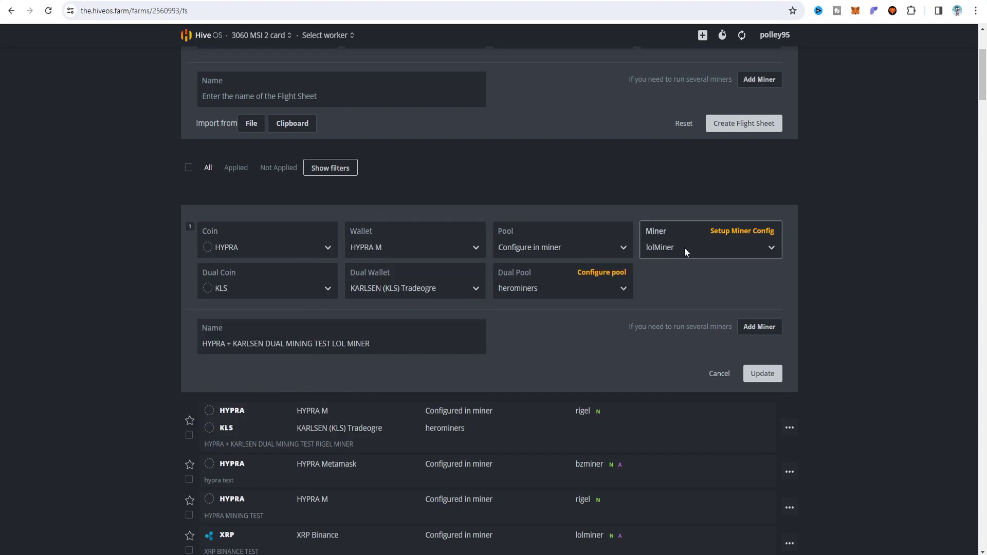
{"action": "left_click", "coordinate": [684, 248]}
Open the LOL MINER flight sheet's lolMiner configuration and clear the worker name for the HYPRA first coin
{"action": "scroll", "coordinate": [856, 292], "scroll_direction": "up", "scroll_amount": 1}
{"action": "scroll", "coordinate": [856, 291], "scroll_direction": "up", "scroll_amount": 2}
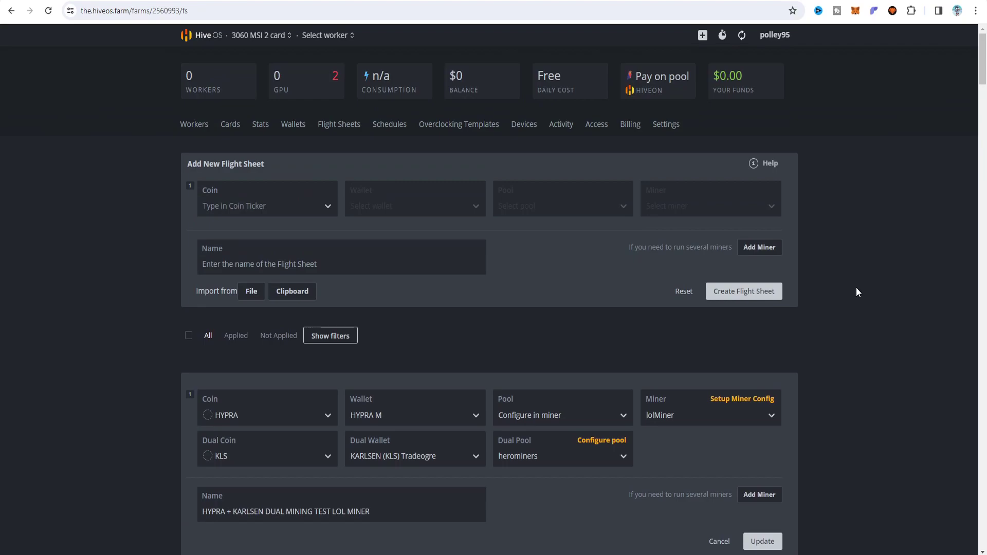
{"action": "scroll", "coordinate": [853, 303], "scroll_direction": "down", "scroll_amount": 6}
{"action": "scroll", "coordinate": [862, 323], "scroll_direction": "up", "scroll_amount": 1}
{"action": "scroll", "coordinate": [862, 322], "scroll_direction": "up", "scroll_amount": 3}
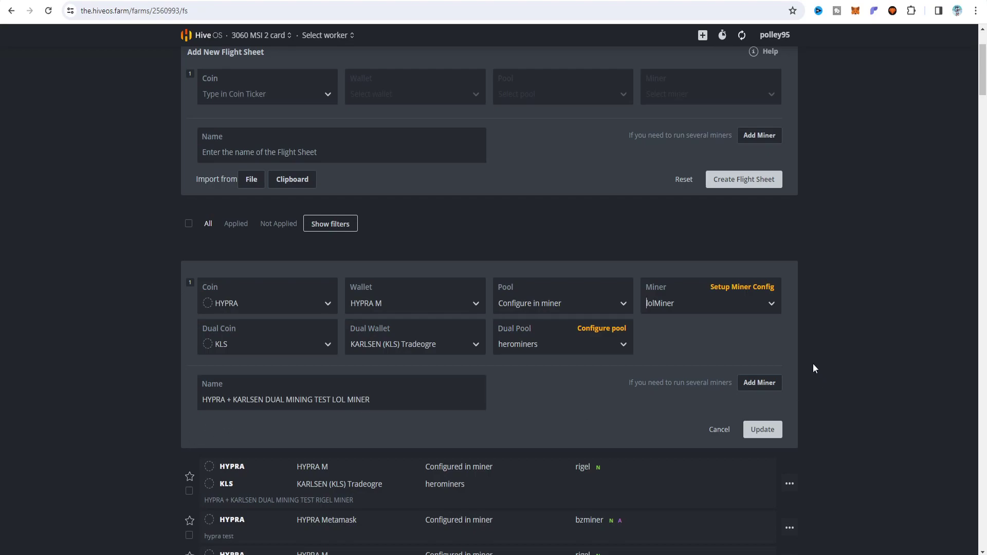
{"action": "left_click", "coordinate": [755, 287]}
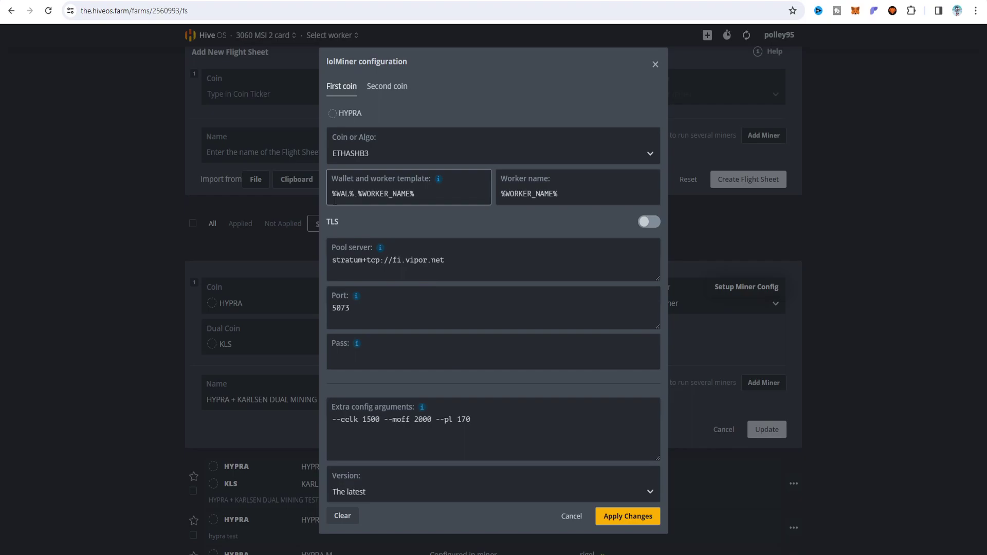
{"action": "mouse_move", "coordinate": [438, 180]}
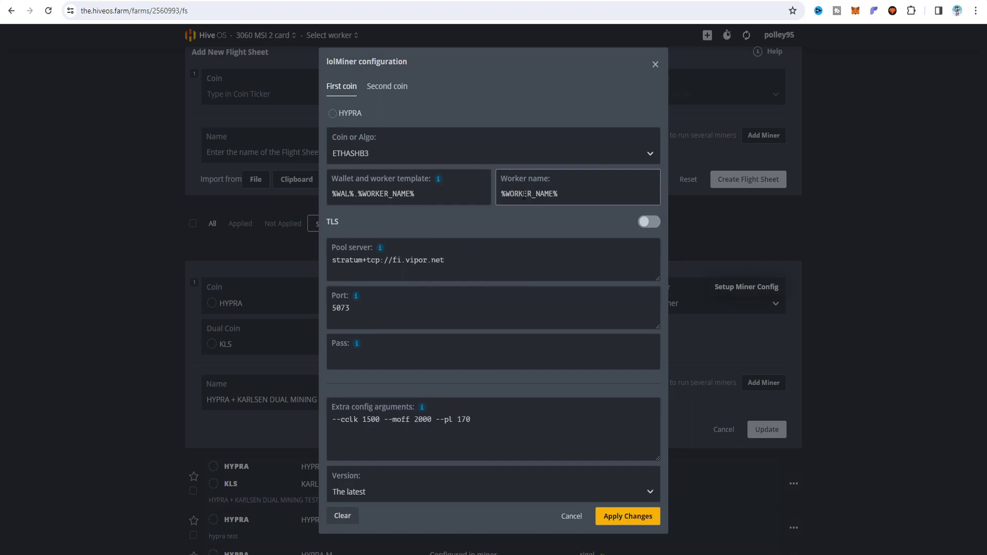
{"action": "left_click_drag", "start_coordinate": [569, 194], "coordinate": [480, 195]}
{"action": "key", "text": "BackSpace"}
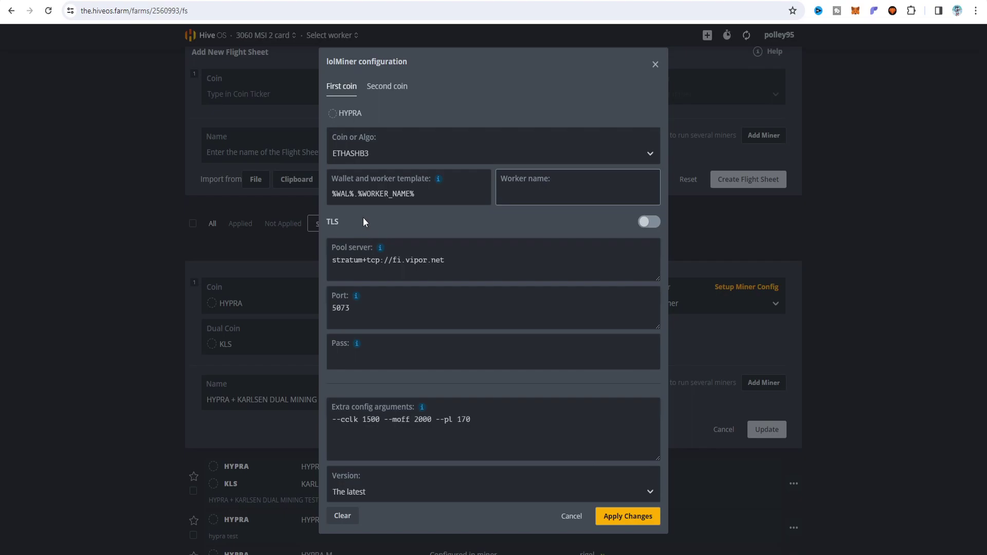
Copy the Finland TCP stratum address from vipor.net and enter it without the port as HYPRA's pool server, stratum+tcp://fi.vipor.net
{"action": "left_click", "coordinate": [273, 4]}
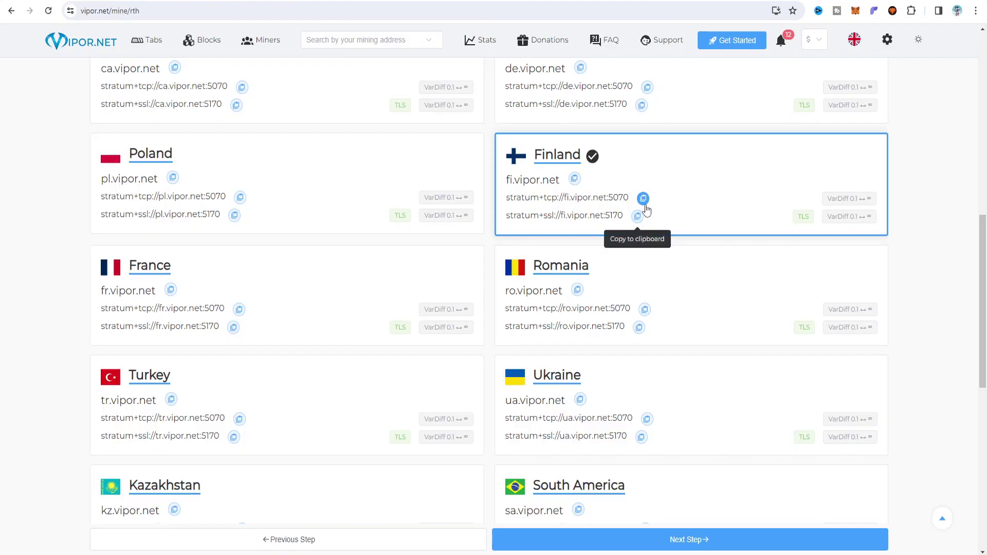
{"action": "left_click", "coordinate": [643, 198]}
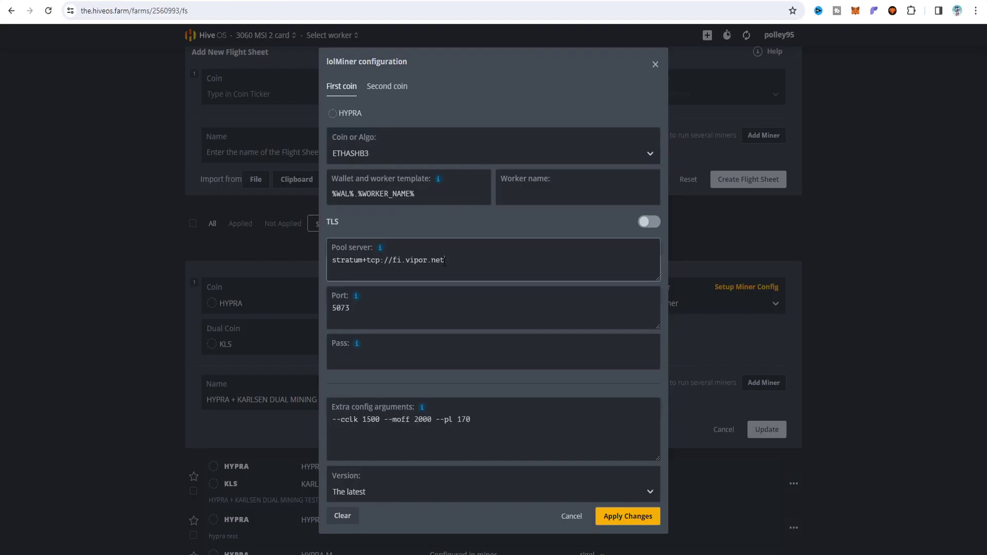
{"action": "key", "text": "ctrl+a"}
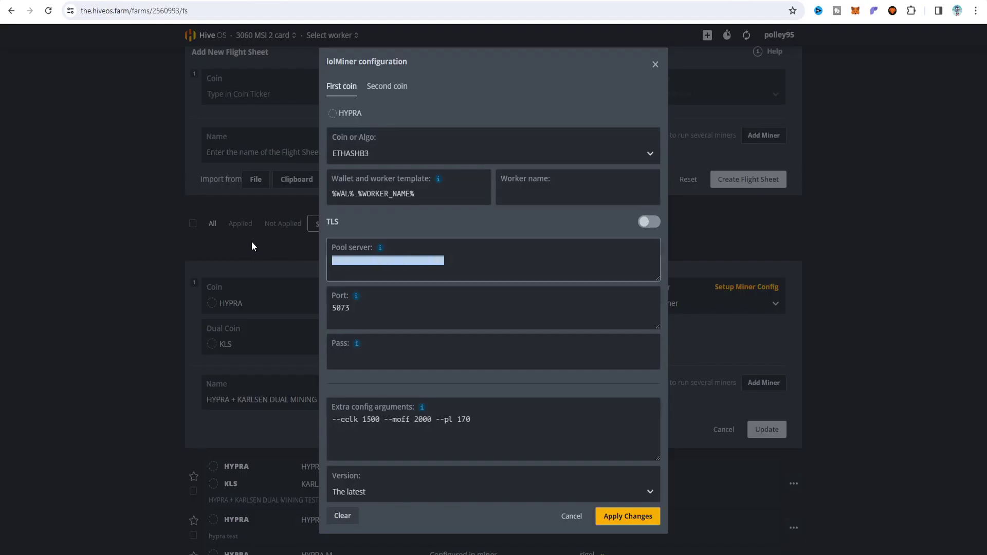
{"action": "key", "text": "ctrl+v"}
{"action": "key", "text": "BackSpace"}
{"action": "key", "text": "BackSpace"}
{"action": "key", "text": "BackSpace"}
{"action": "key", "text": "BackSpace"}
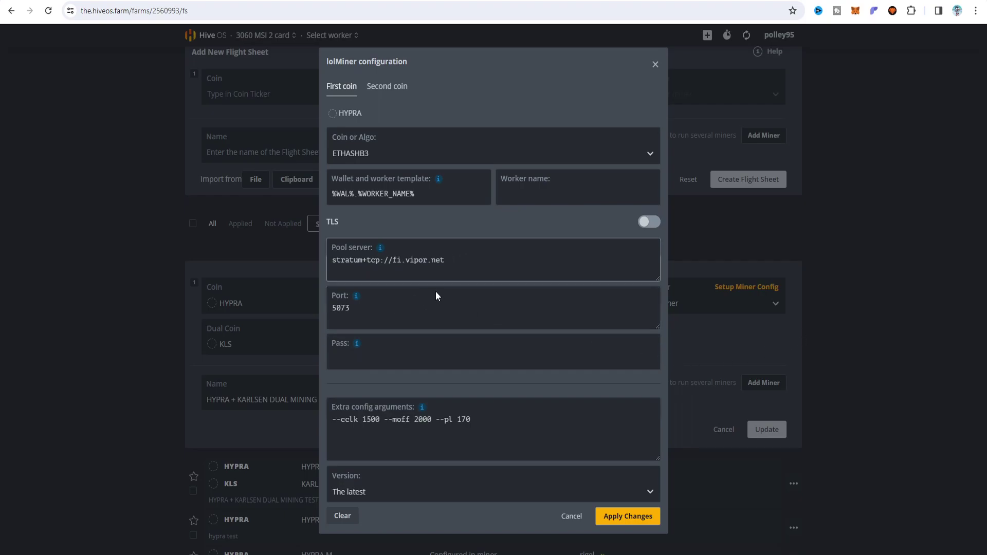
Fill in HYPRA's pool password, view the KLS second-coin settings, and cancel the lolMiner configuration
{"action": "left_click_drag", "start_coordinate": [356, 308], "coordinate": [330, 309]}
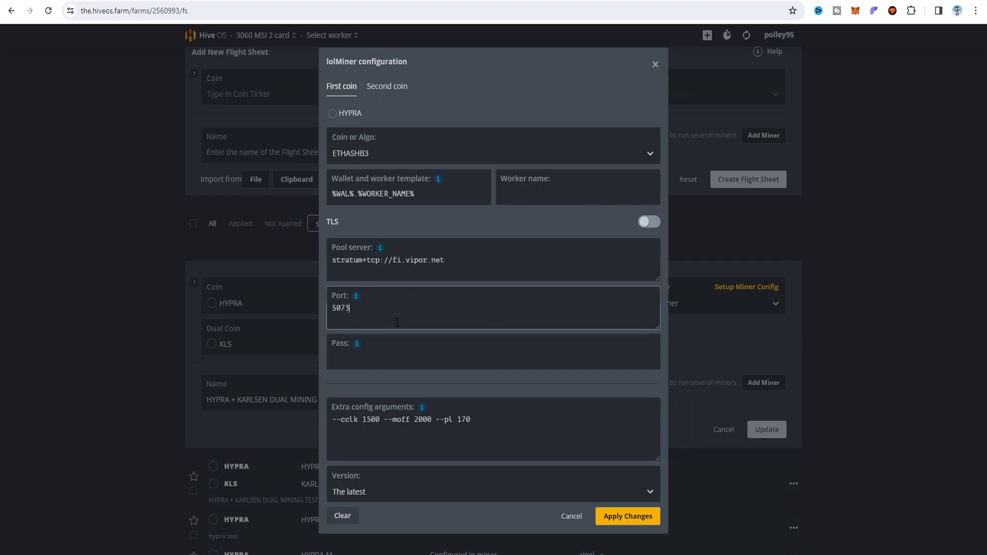
{"action": "left_click", "coordinate": [342, 359]}
{"action": "type", "text": "x"}
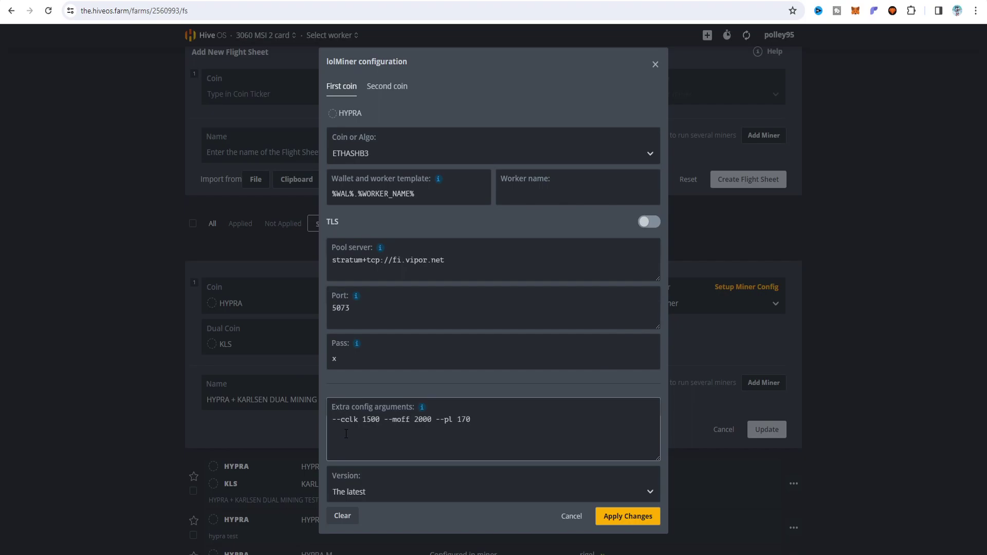
{"action": "mouse_move", "coordinate": [422, 409]}
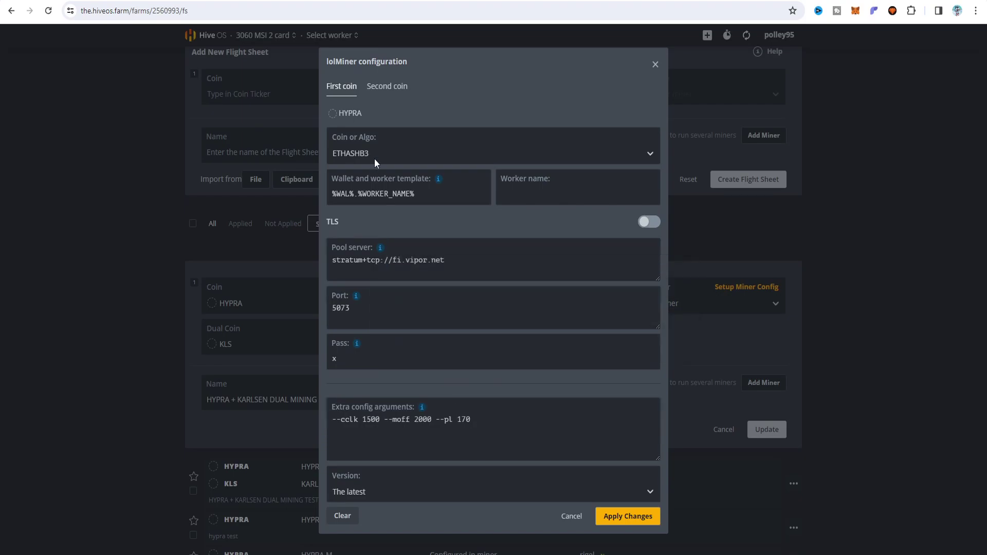
{"action": "left_click", "coordinate": [387, 88]}
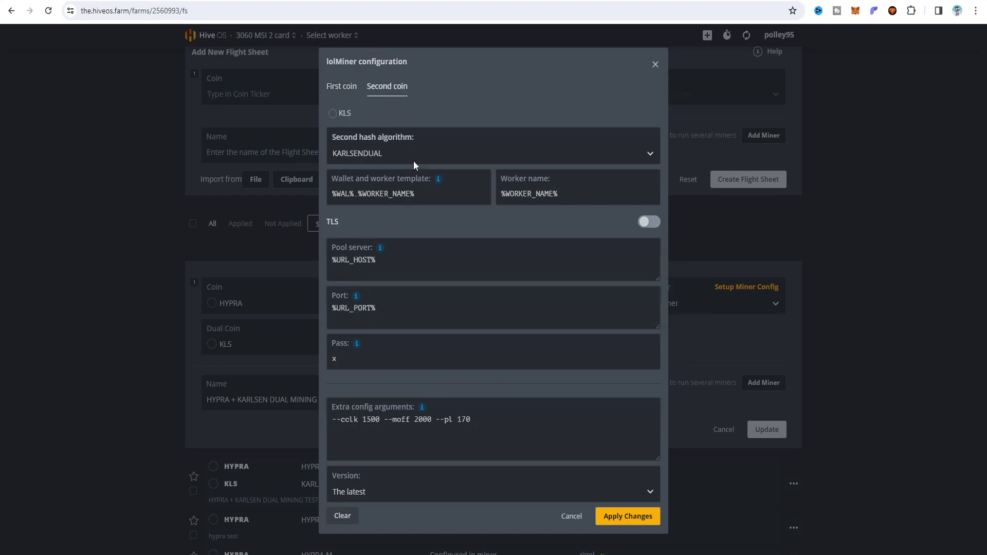
{"action": "left_click", "coordinate": [571, 516]}
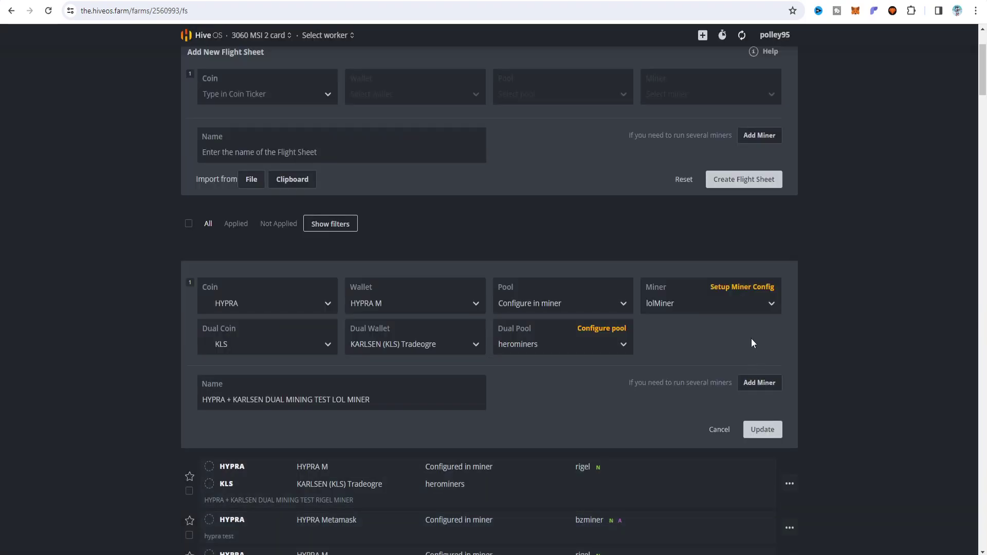
Open the RIGEL MINER flight sheet's miner configuration to check its KLS second-coin settings, and cancel it
{"action": "left_click", "coordinate": [771, 332]}
{"action": "left_click", "coordinate": [740, 481]}
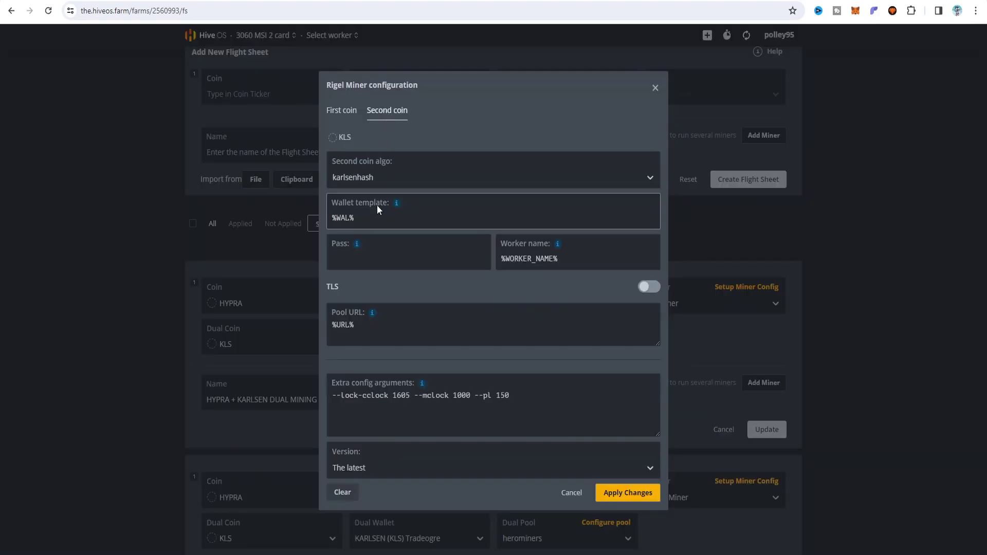
{"action": "left_click", "coordinate": [571, 493]}
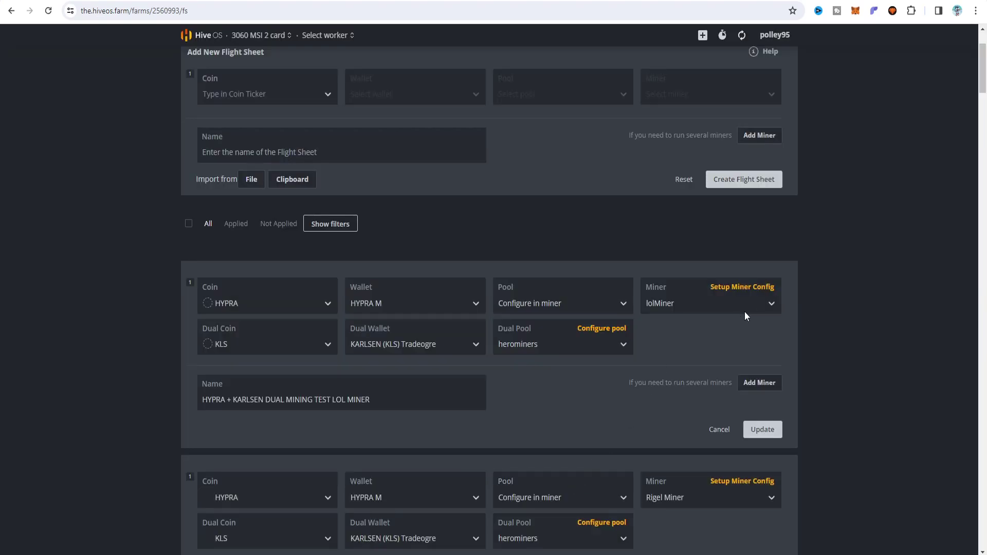
Reopen the lolMiner configuration, select KARLSENDUAL as the second hash algorithm, and check the pool server hint
{"action": "left_click", "coordinate": [762, 288]}
{"action": "left_click", "coordinate": [386, 85]}
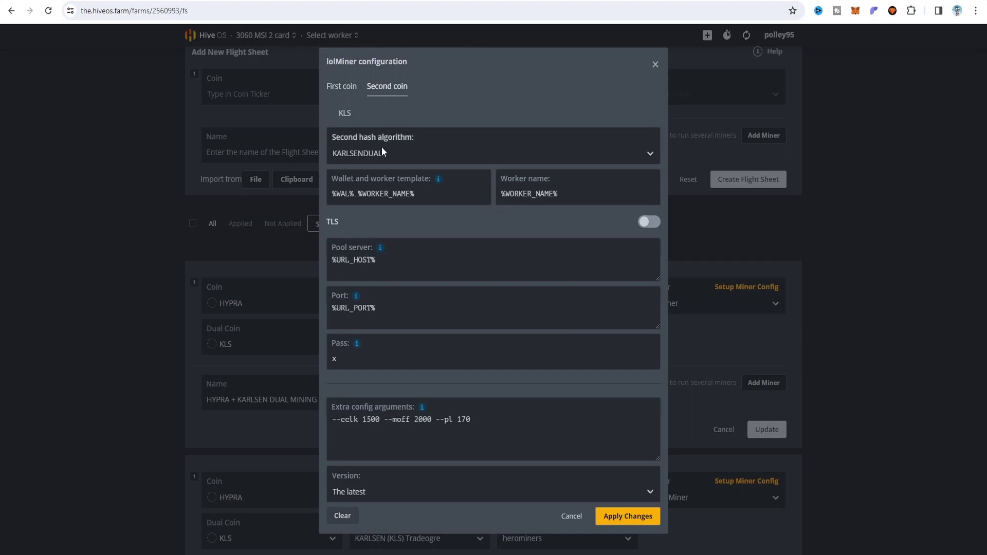
{"action": "left_click", "coordinate": [424, 154]}
{"action": "type", "text": "KARL"}
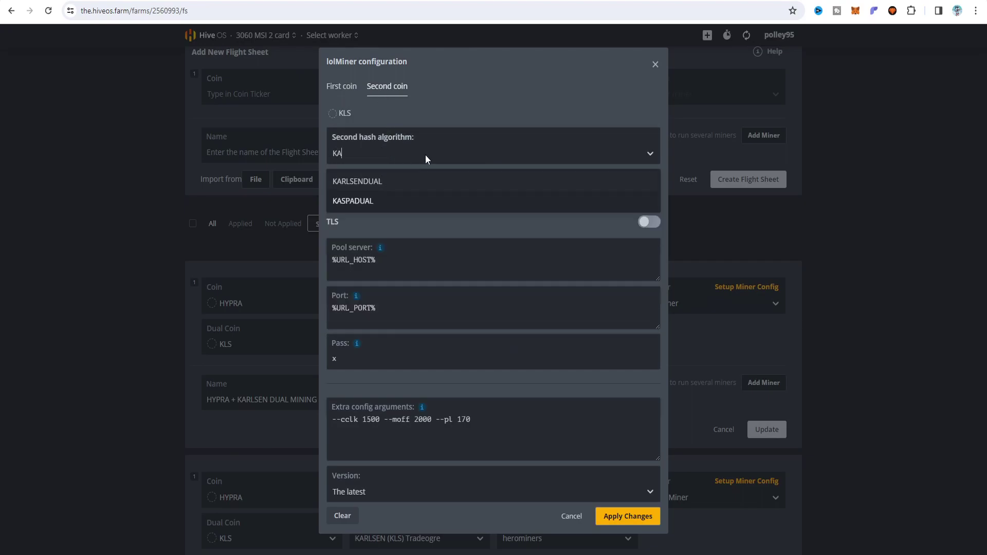
{"action": "left_click", "coordinate": [432, 181]}
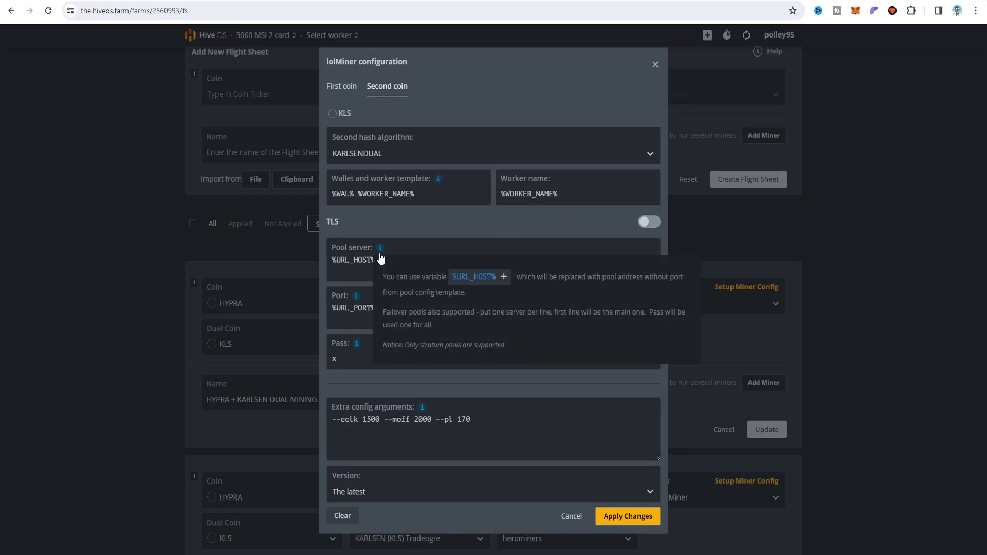
{"action": "mouse_move", "coordinate": [379, 251]}
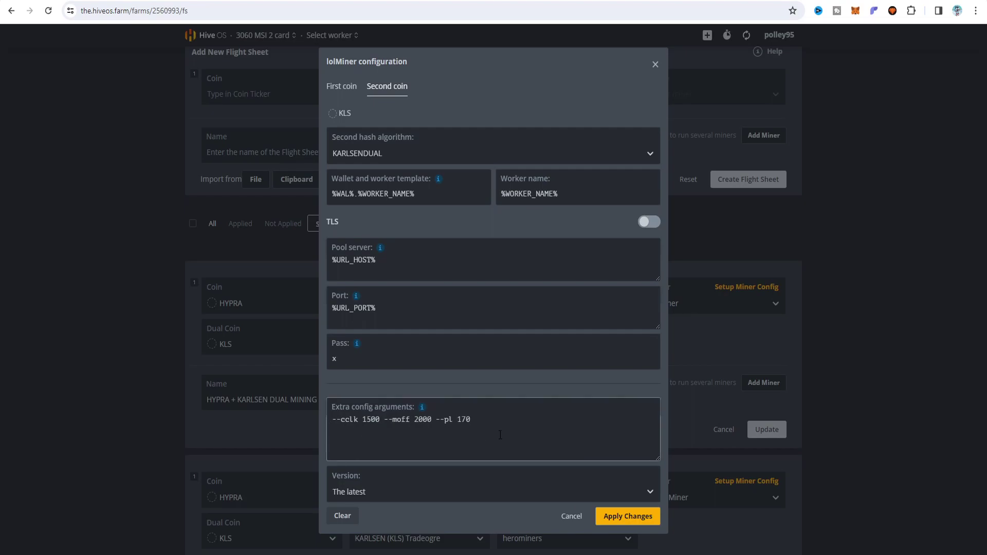
Apply the lolMiner configuration after checking the first coin, and cancel editing both the LOL MINER and RIGEL MINER flight sheets
{"action": "left_click", "coordinate": [351, 88]}
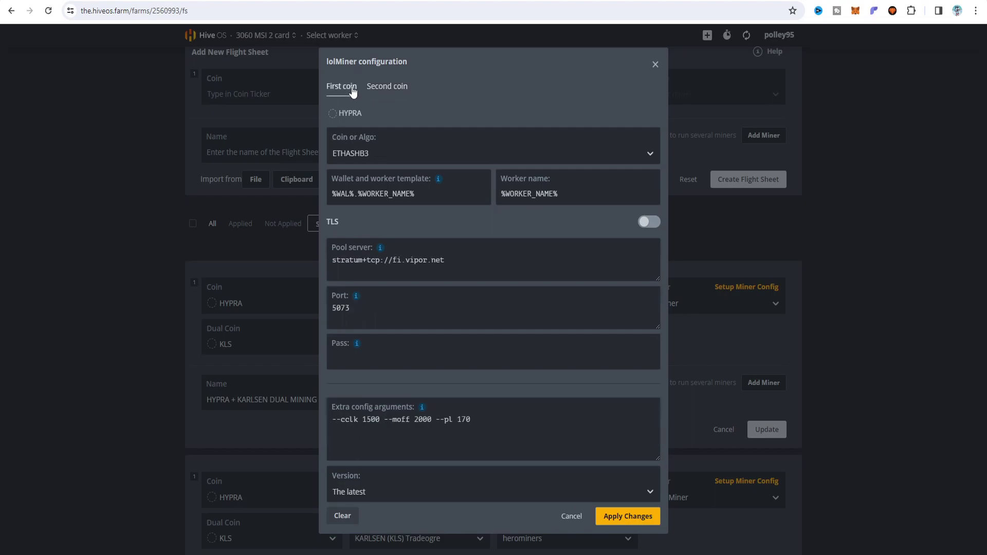
{"action": "left_click", "coordinate": [636, 522]}
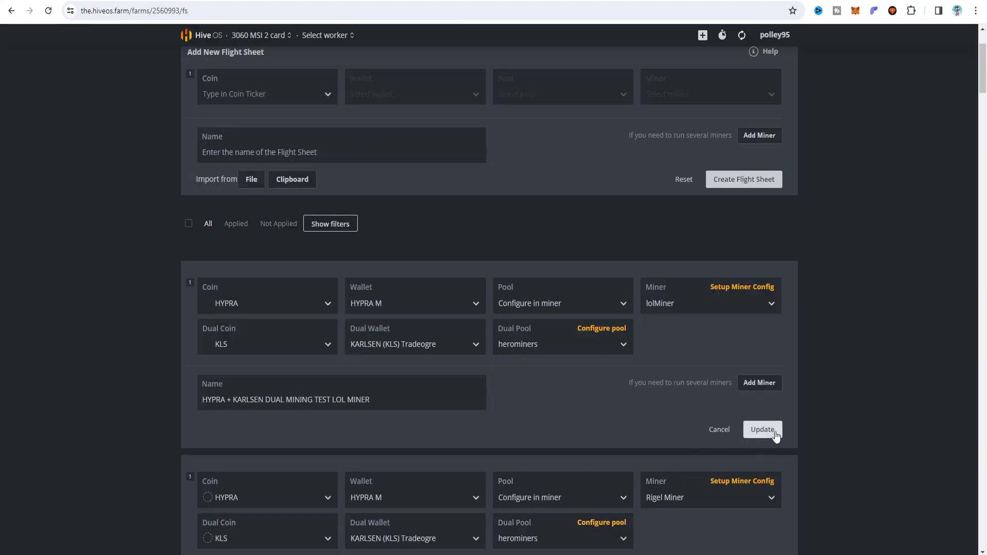
{"action": "left_click", "coordinate": [718, 430]}
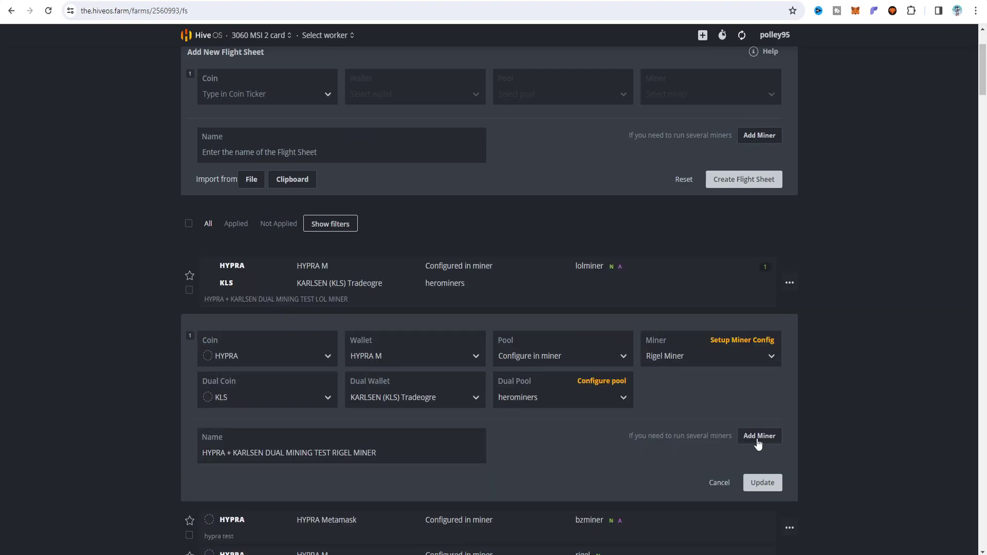
{"action": "left_click", "coordinate": [718, 480]}
{"action": "scroll", "coordinate": [835, 393], "scroll_direction": "up", "scroll_amount": 2}
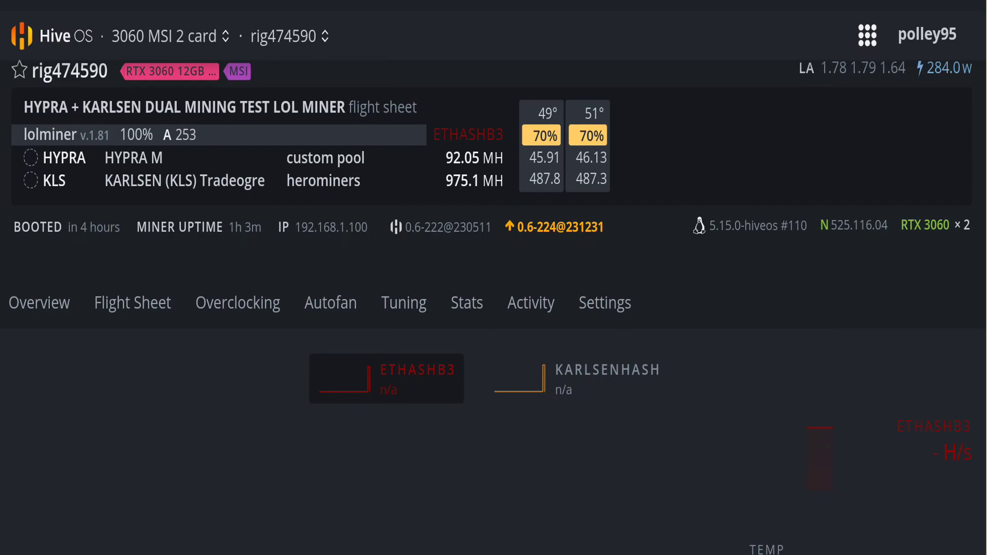
Examine the hashrate, temperature, fan and power figures of both RTX 3060 cards in the rig's overview
{"action": "scroll", "coordinate": [493, 293], "scroll_direction": "down", "scroll_amount": 3}
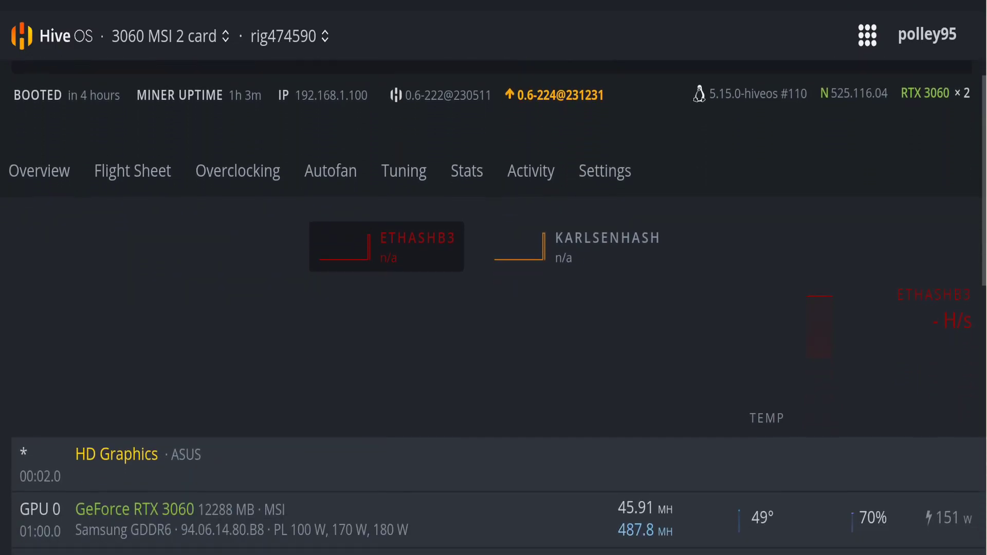
{"action": "scroll", "coordinate": [493, 293], "scroll_direction": "down", "scroll_amount": 1}
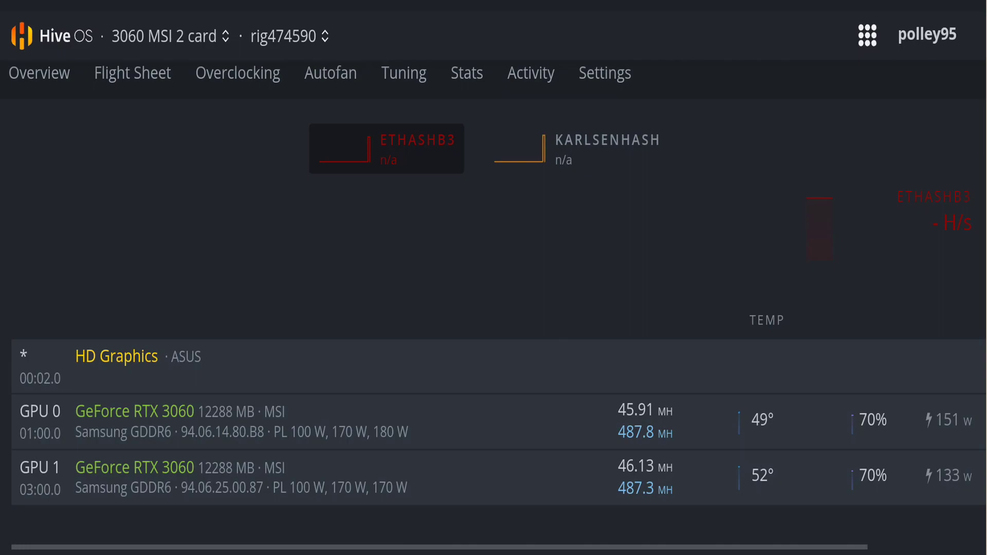
{"action": "scroll", "coordinate": [498, 422], "scroll_direction": "right", "scroll_amount": 5}
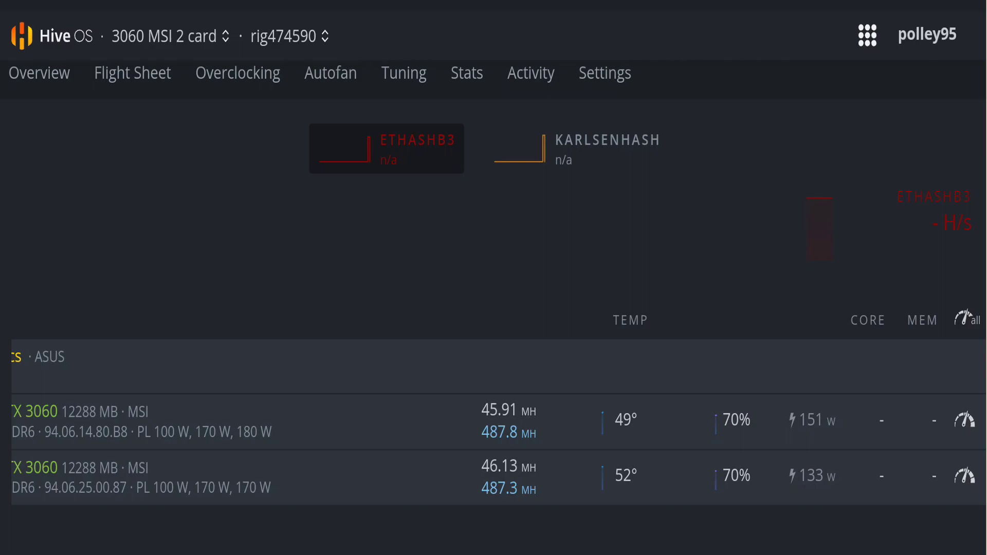
{"action": "scroll", "coordinate": [498, 422], "scroll_direction": "left", "scroll_amount": 5}
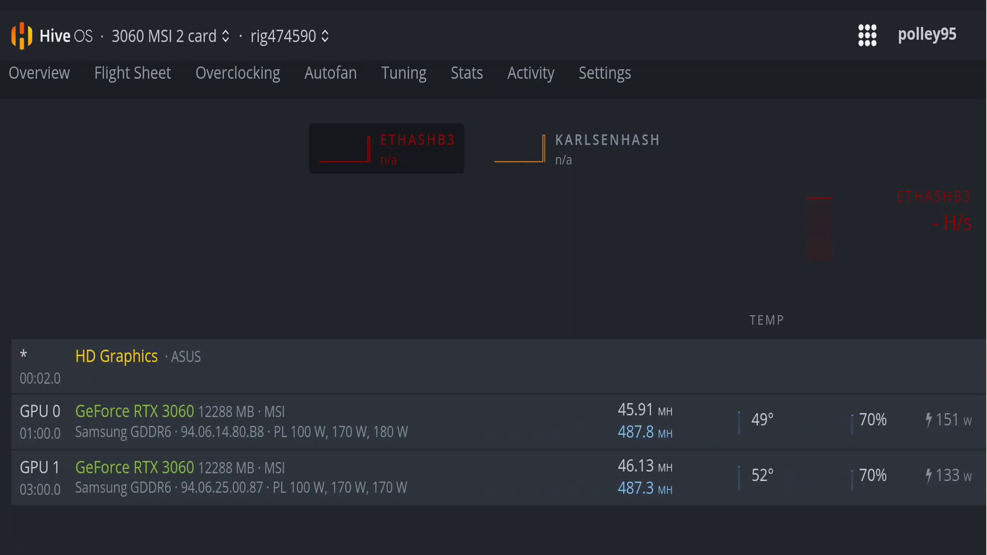
Examine the rig's Autofan settings, including the critical temperature action, fan mode, speed limits and target temperatures
{"action": "left_click", "coordinate": [331, 73]}
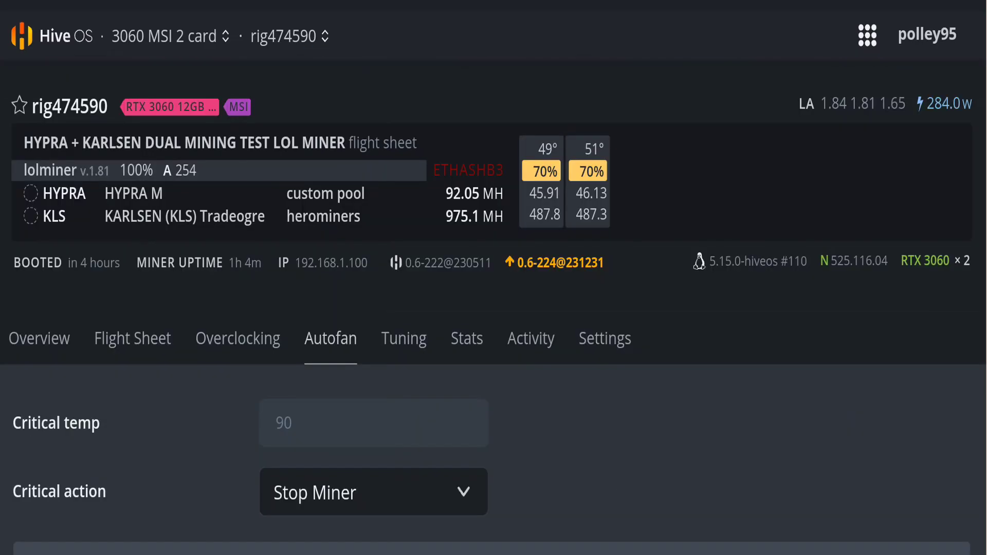
{"action": "scroll", "coordinate": [493, 288], "scroll_direction": "down", "scroll_amount": 4}
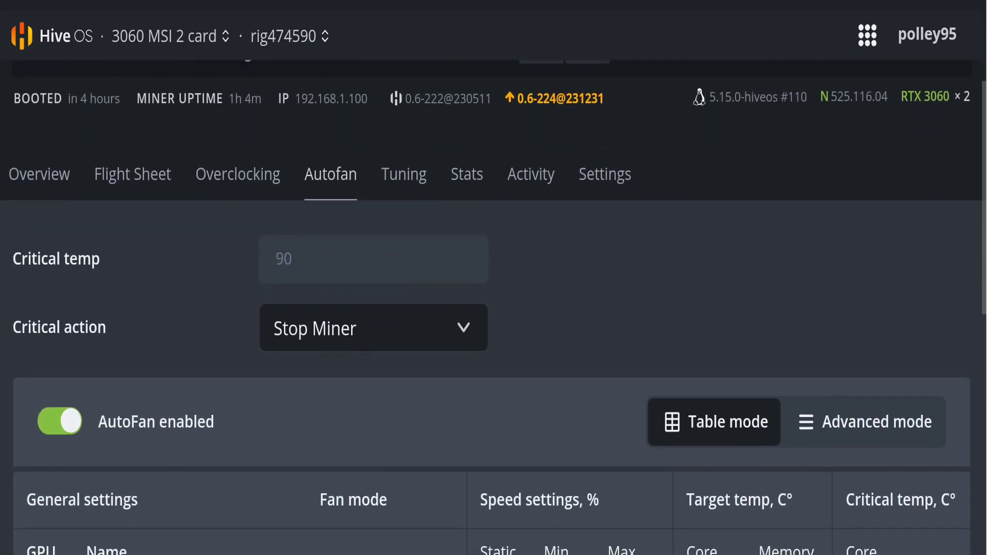
{"action": "scroll", "coordinate": [493, 287], "scroll_direction": "down", "scroll_amount": 1}
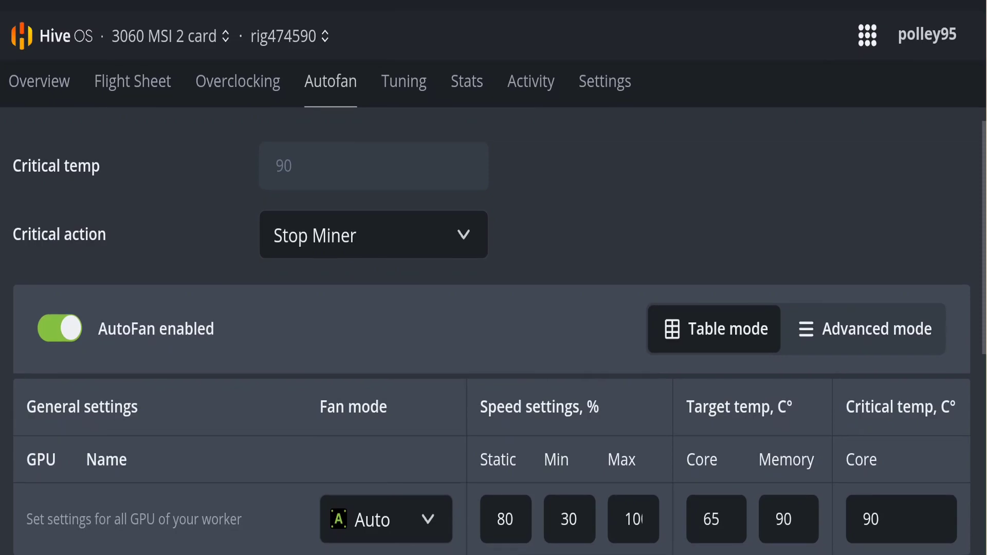
Review the rig's HYPRA and KLS lolMiner flight sheet details, and return to the overview of its GPUs
{"action": "left_click", "coordinate": [132, 82]}
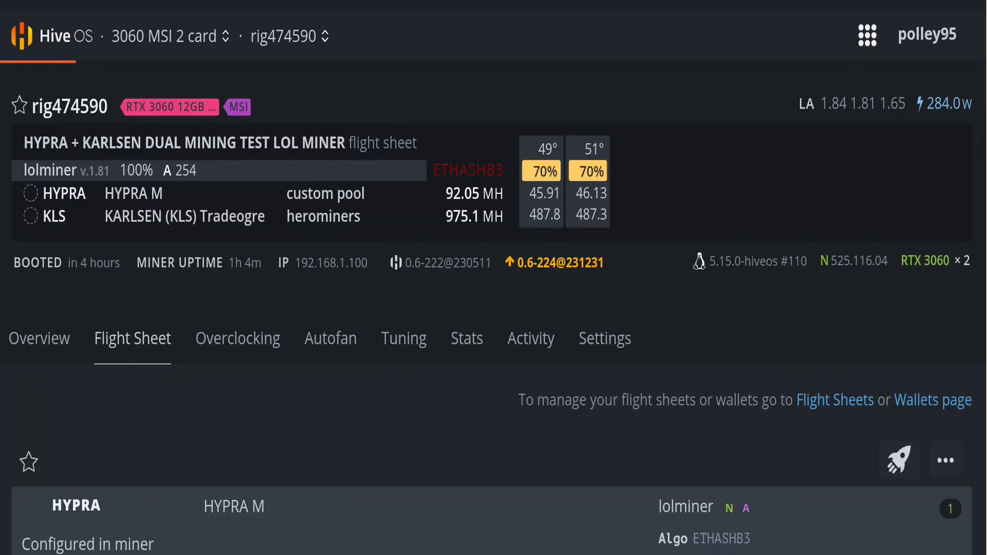
{"action": "scroll", "coordinate": [835, 222], "scroll_direction": "down", "scroll_amount": 4}
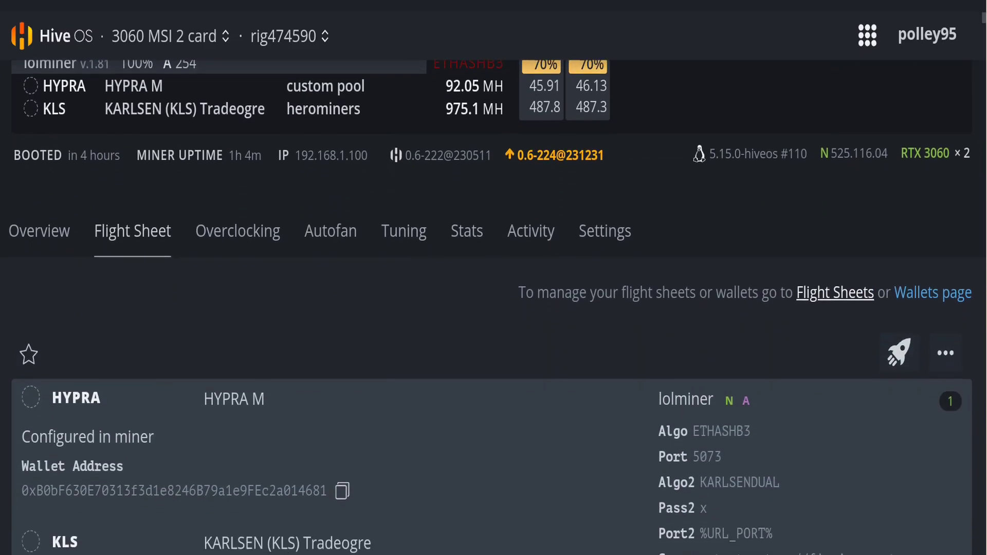
{"action": "scroll", "coordinate": [834, 221], "scroll_direction": "down", "scroll_amount": 2}
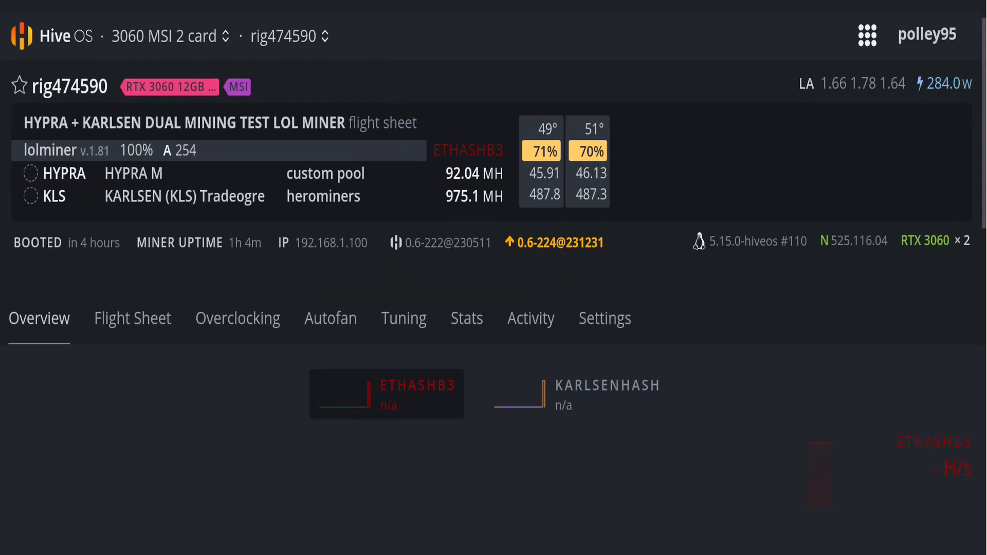
{"action": "scroll", "coordinate": [497, 307], "scroll_direction": "down", "scroll_amount": 4}
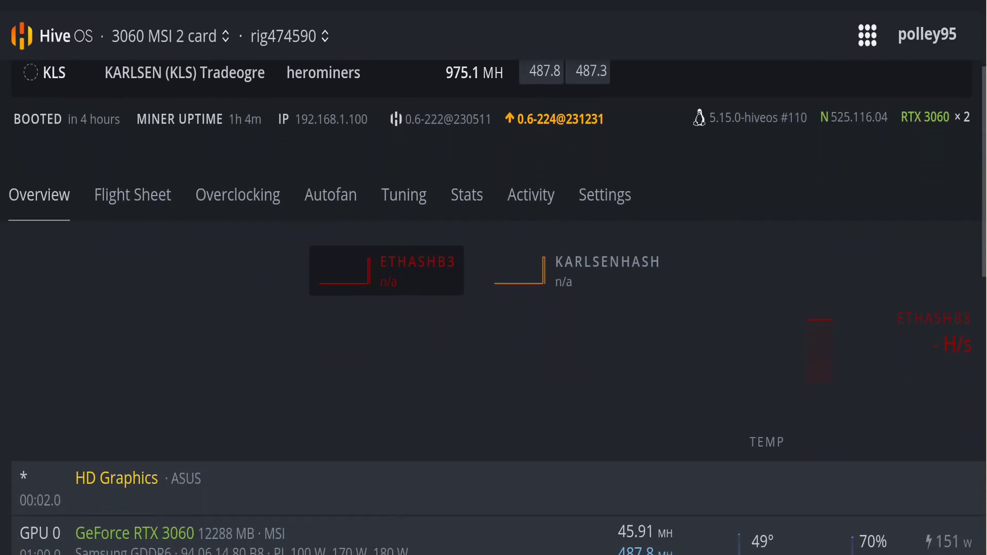
Review the rig overview's Ethashb3 and Karlsenhash hashrates for both RTX 3060 cards, along with the rig's load and power consumption
{"action": "scroll", "coordinate": [496, 307], "scroll_direction": "down", "scroll_amount": 4}
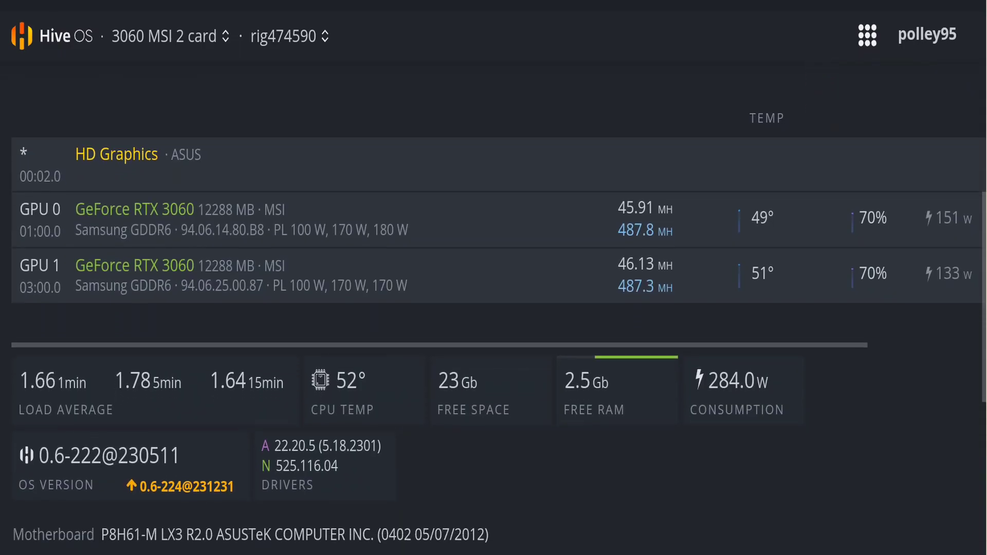
{"action": "scroll", "coordinate": [497, 307], "scroll_direction": "up", "scroll_amount": 4}
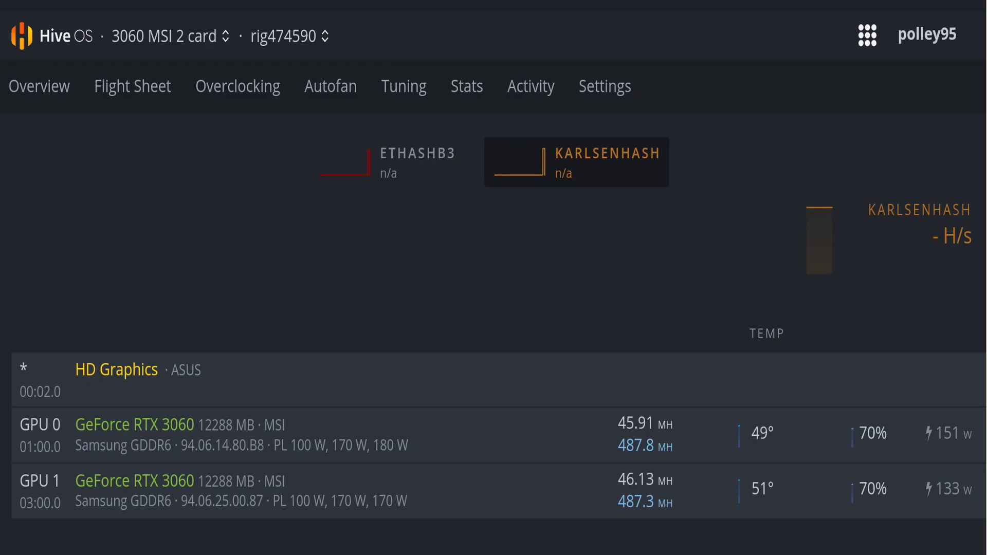
{"action": "scroll", "coordinate": [497, 307], "scroll_direction": "down", "scroll_amount": 4}
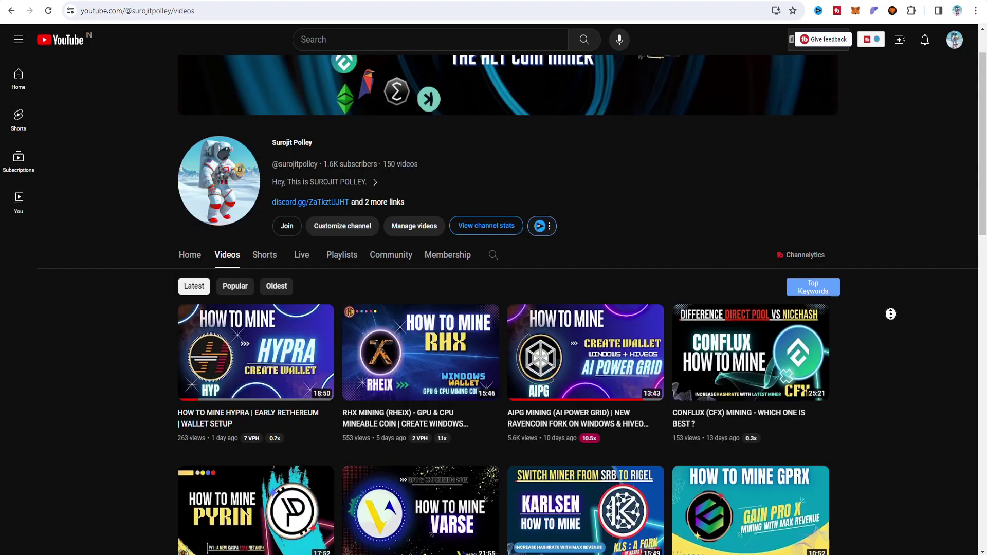
Switch to YouTube and browse the channel's latest coin mining videos, including the Hypra and Karlsen guides
{"action": "scroll", "coordinate": [890, 314], "scroll_direction": "down", "scroll_amount": 3}
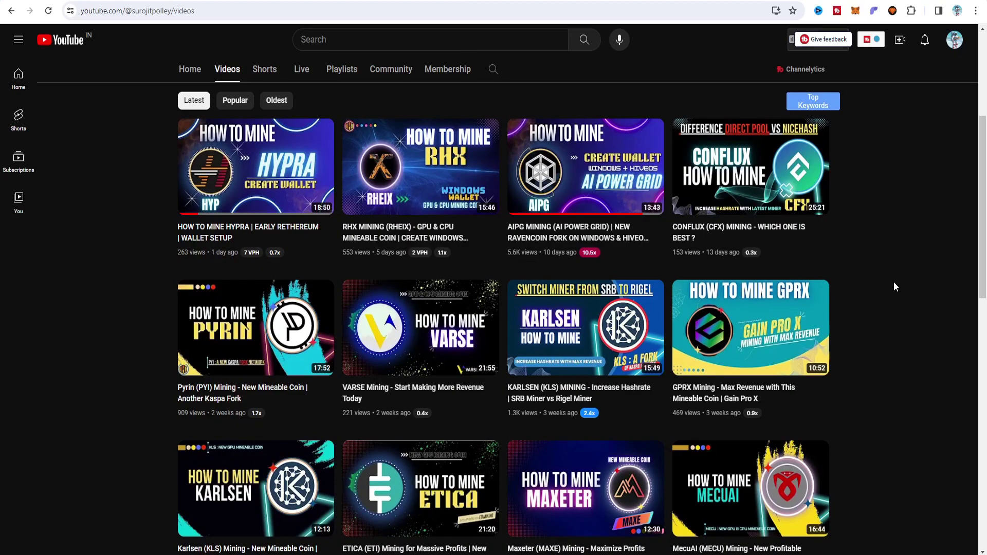
{"action": "mouse_move", "coordinate": [565, 247]}
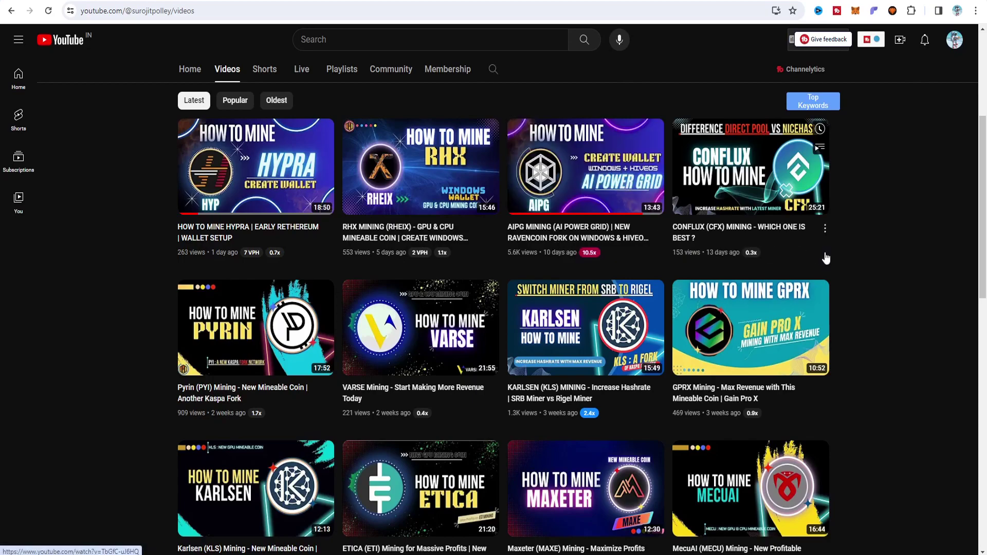
{"action": "scroll", "coordinate": [878, 257], "scroll_direction": "up", "scroll_amount": 1}
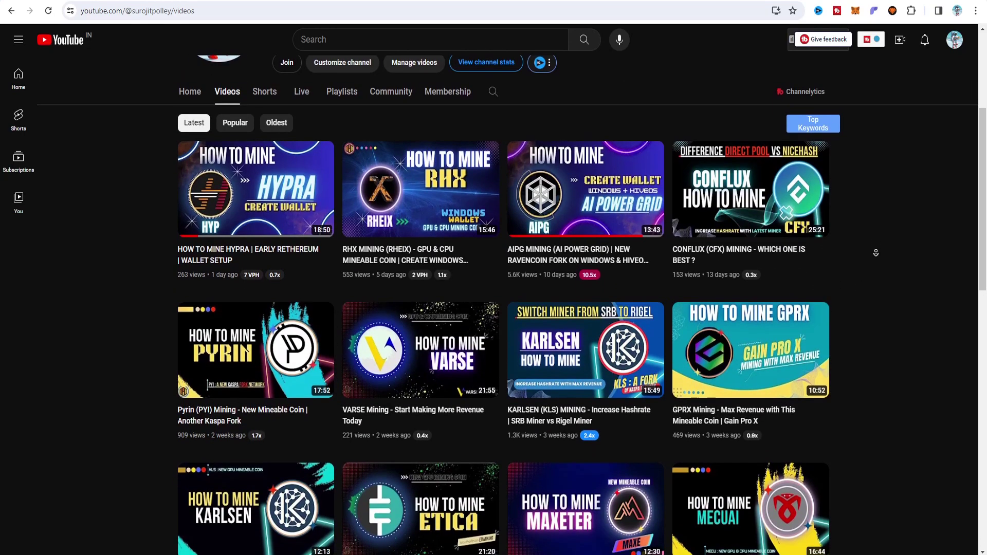
{"action": "middle_click", "coordinate": [874, 252]}
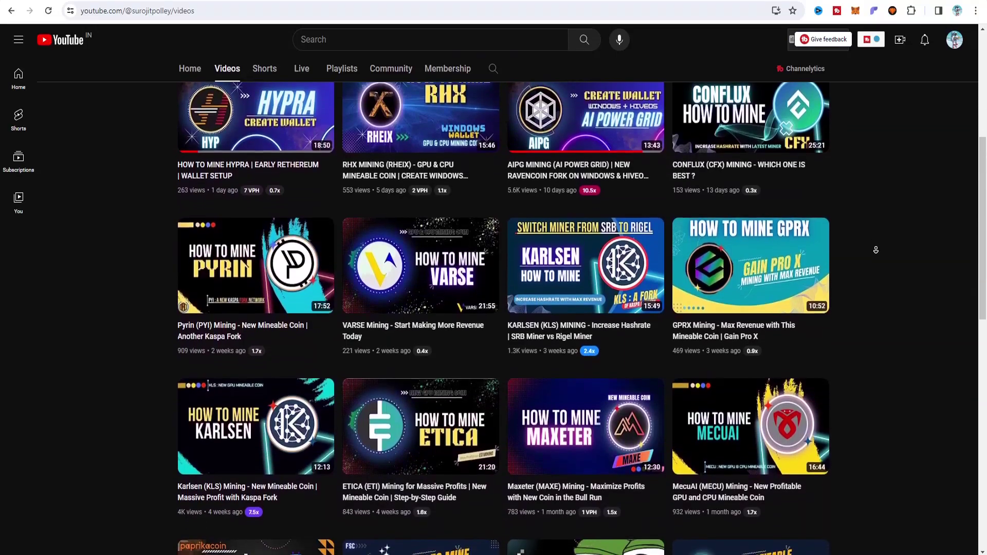